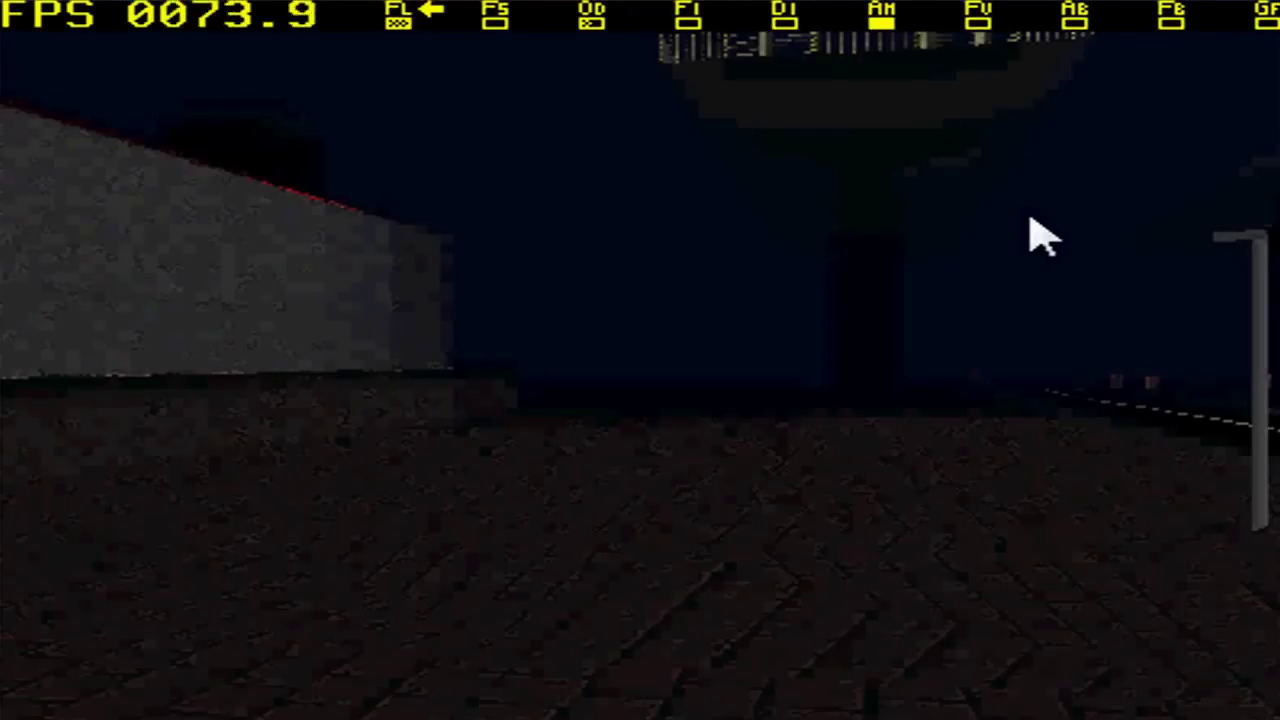
Cross the dark brick plaza, then line up with the road and walk toward the lamp
key(Up)
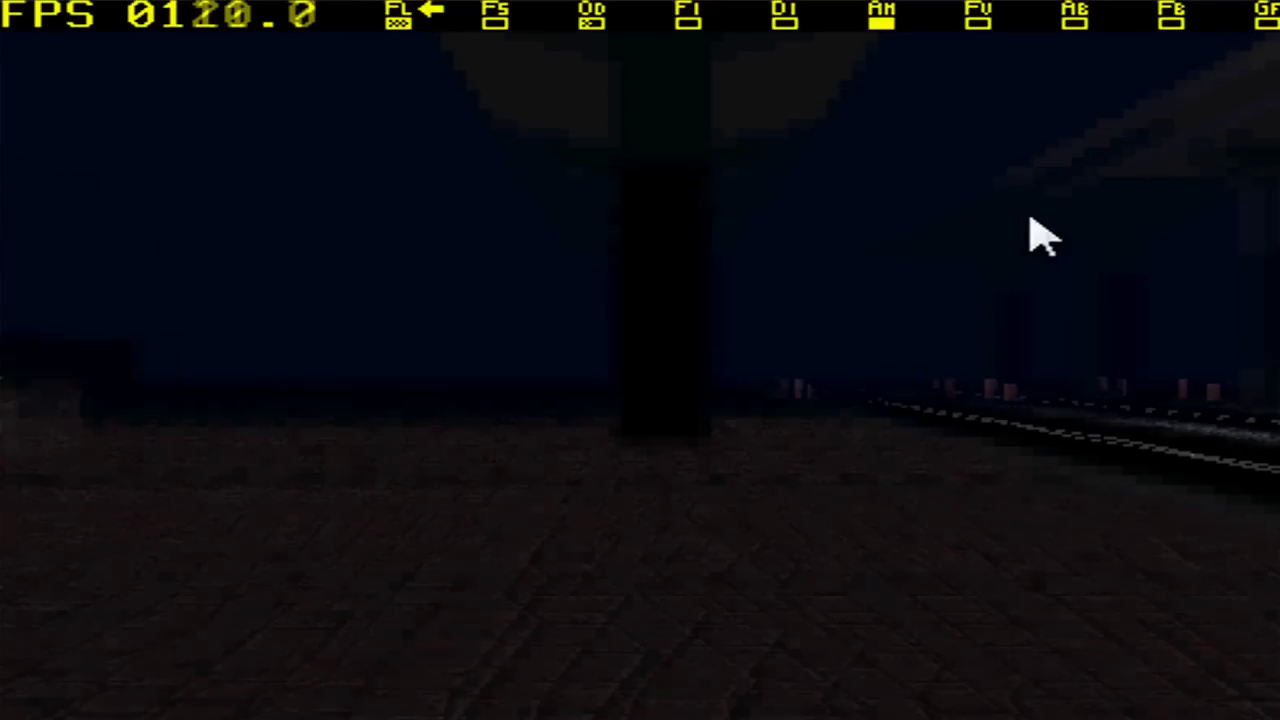
key(Left)
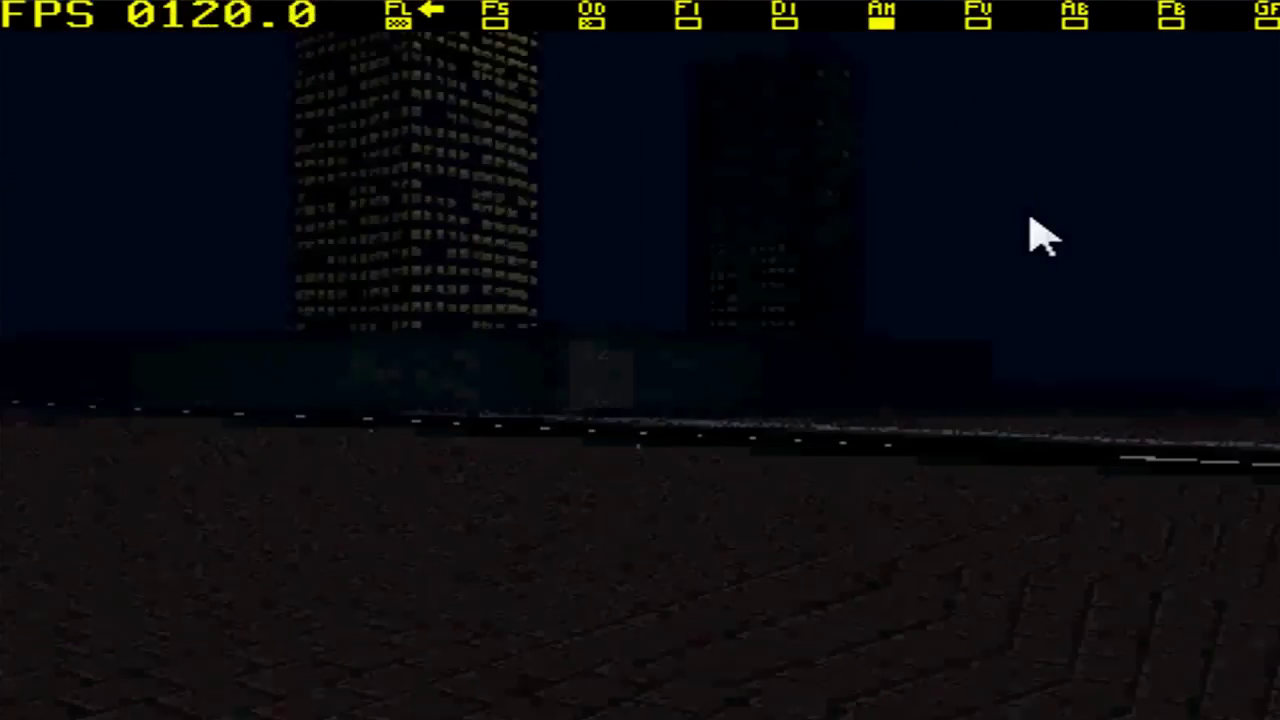
key(Right)
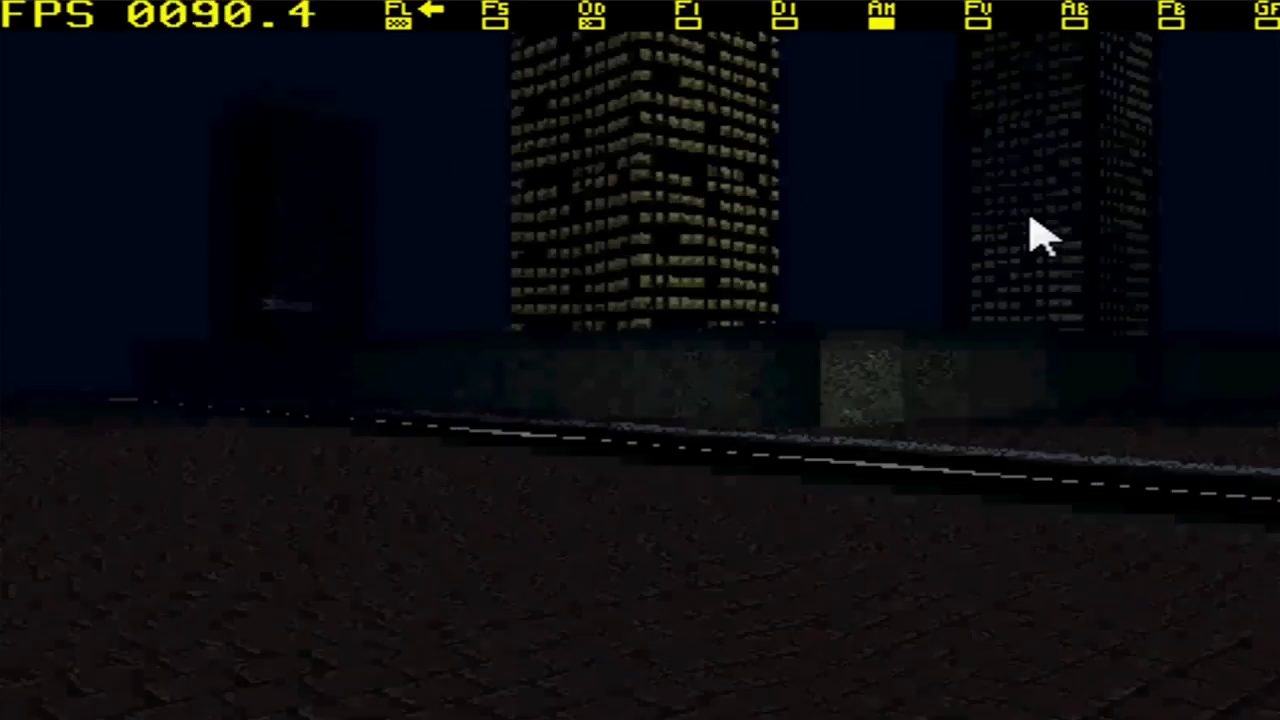
key(Right)
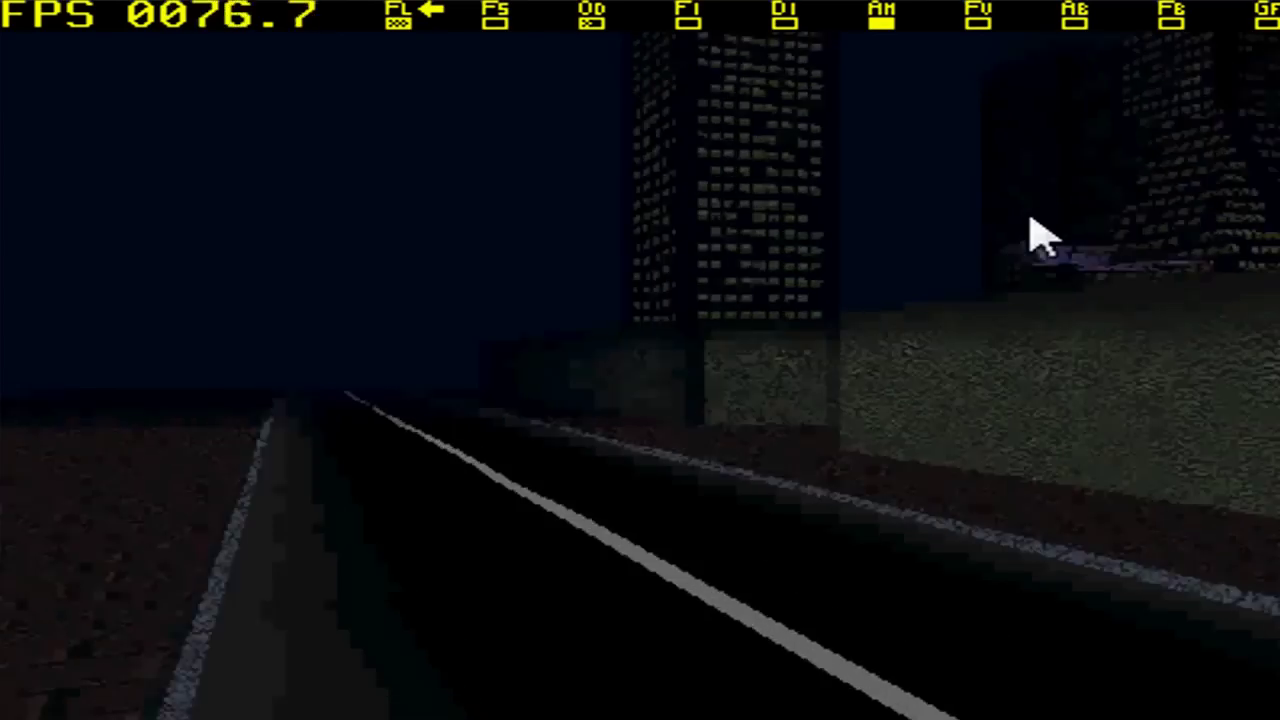
key(Up)
Walk down the lamp-lit alley, following its bends past the hanging lamps
key(Right)
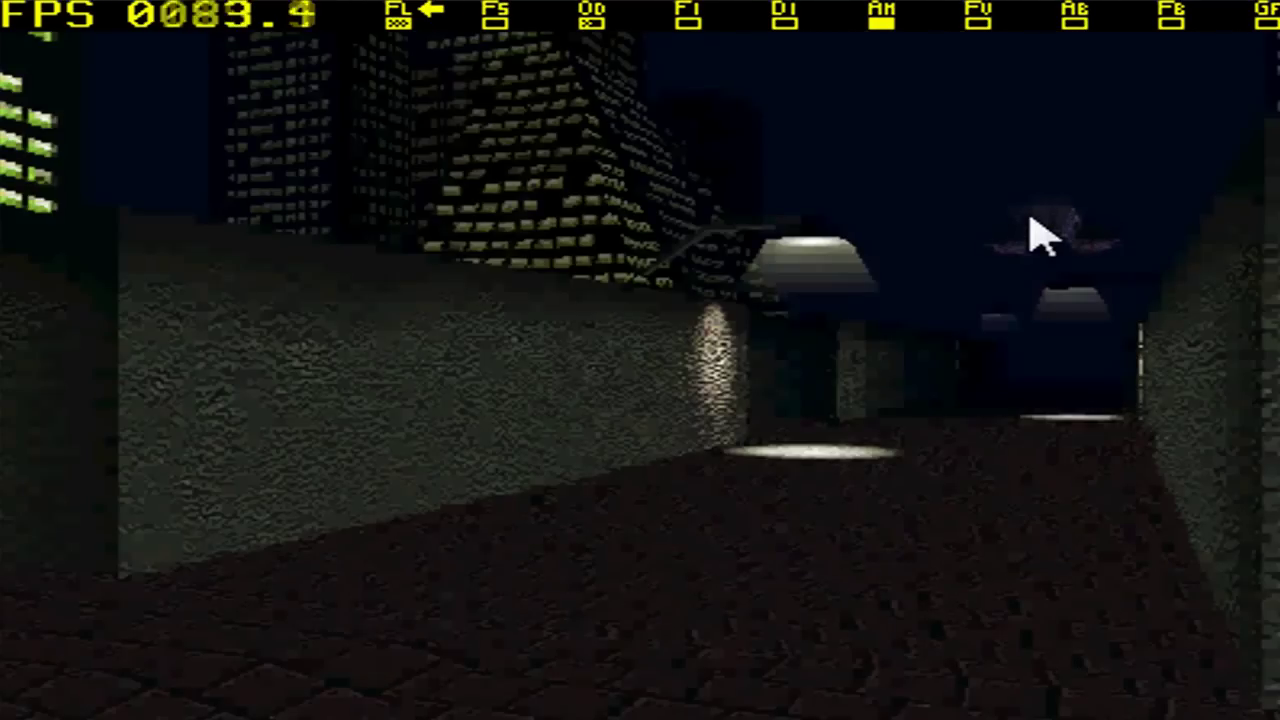
key(Up)
key(Right)
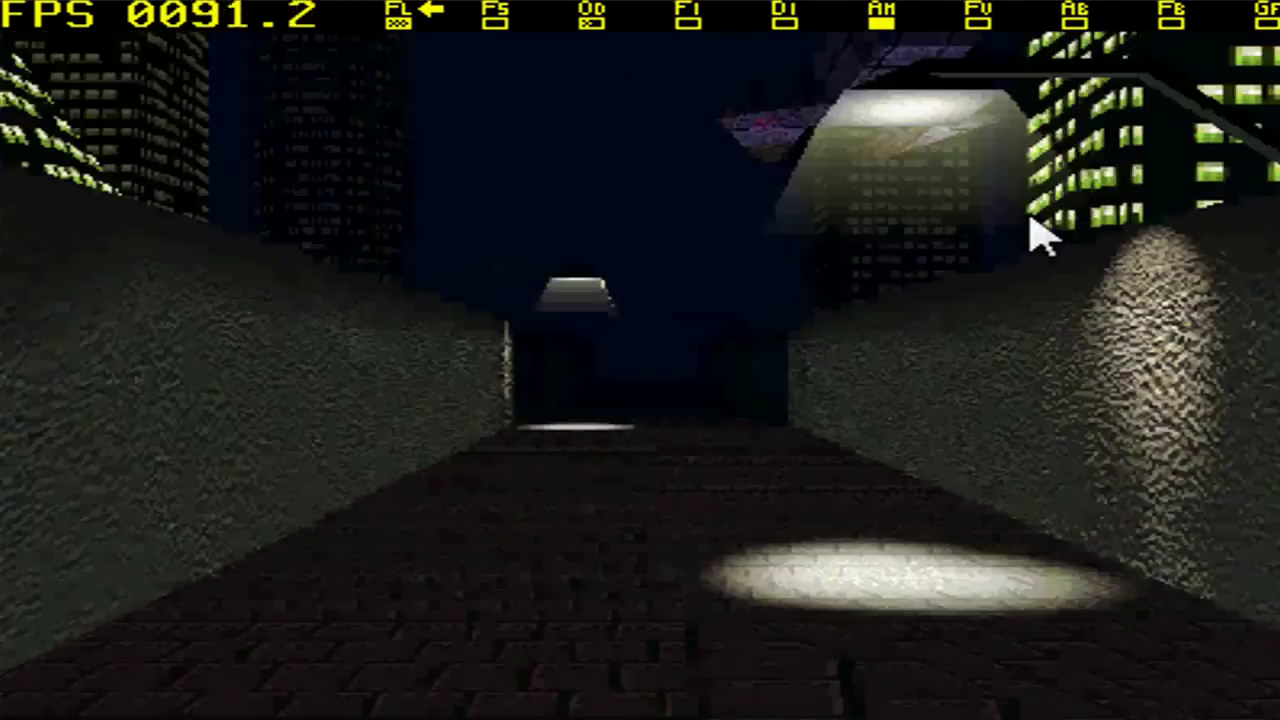
key(Up)
key(Right)
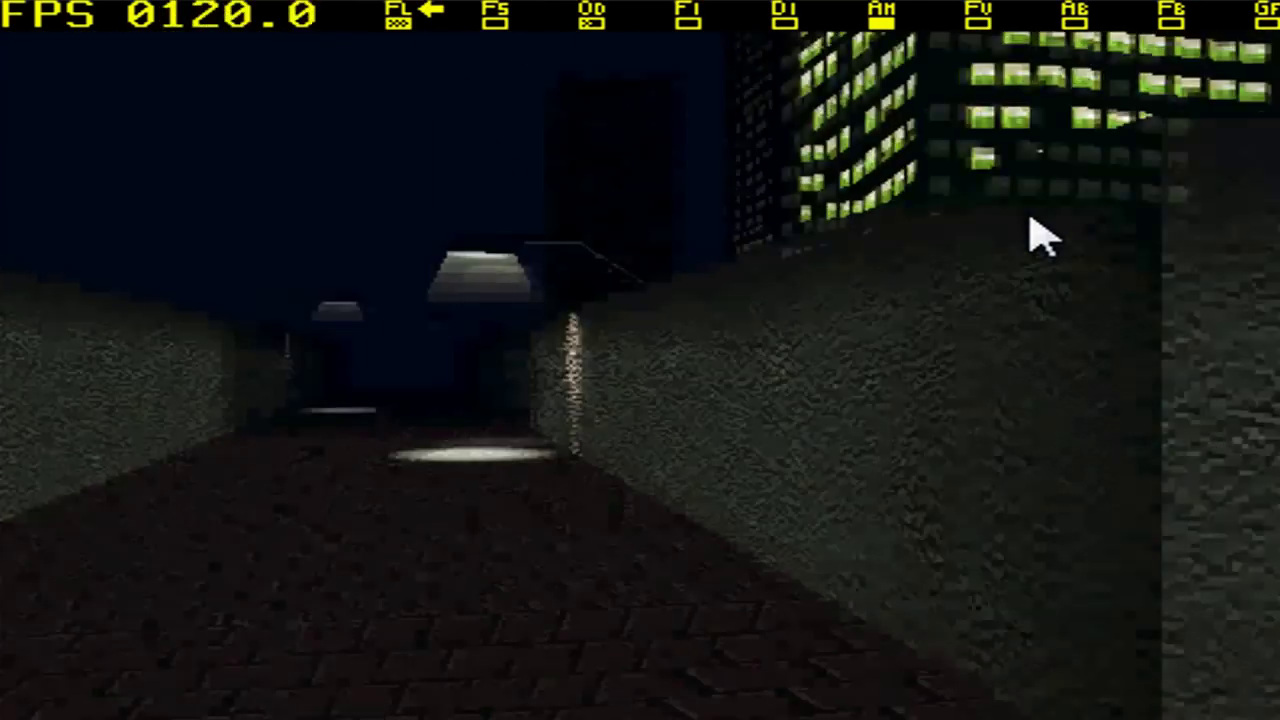
key(Up)
key(Right)
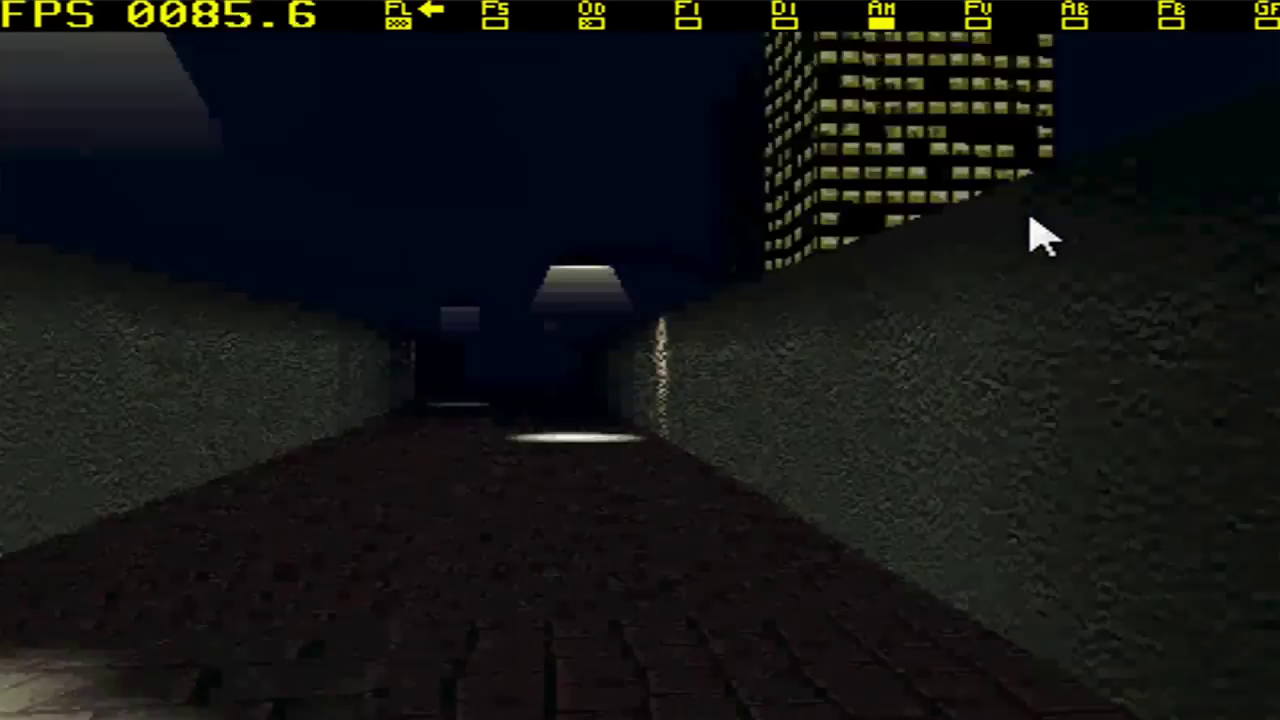
key(Up)
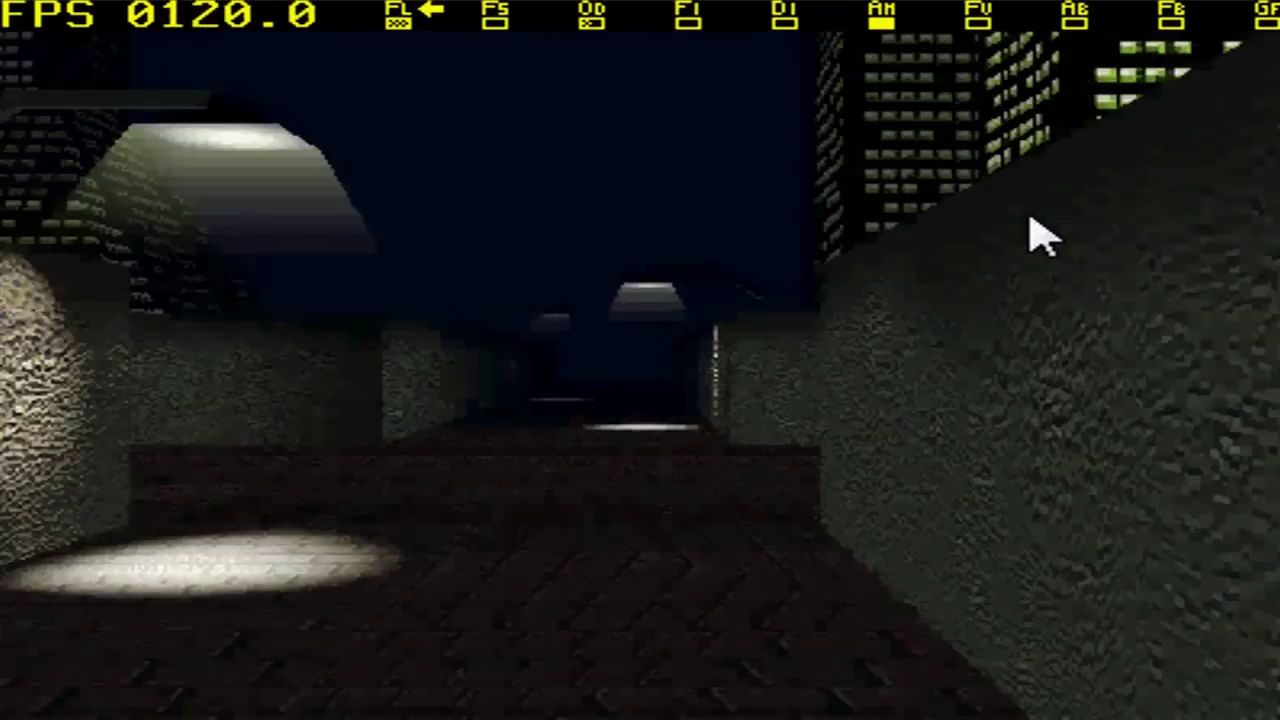
Reach the alley's end and go left around the wall corner into the dark yard
key(Up)
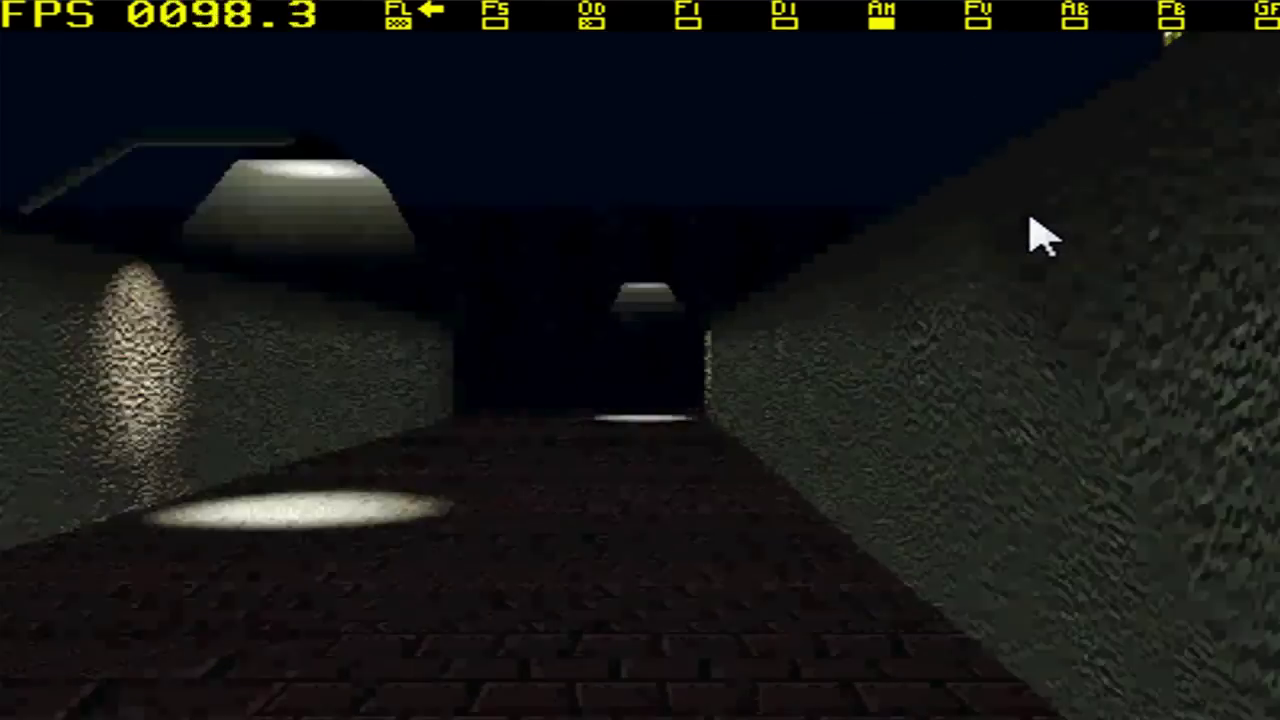
key(Up)
key(Left)
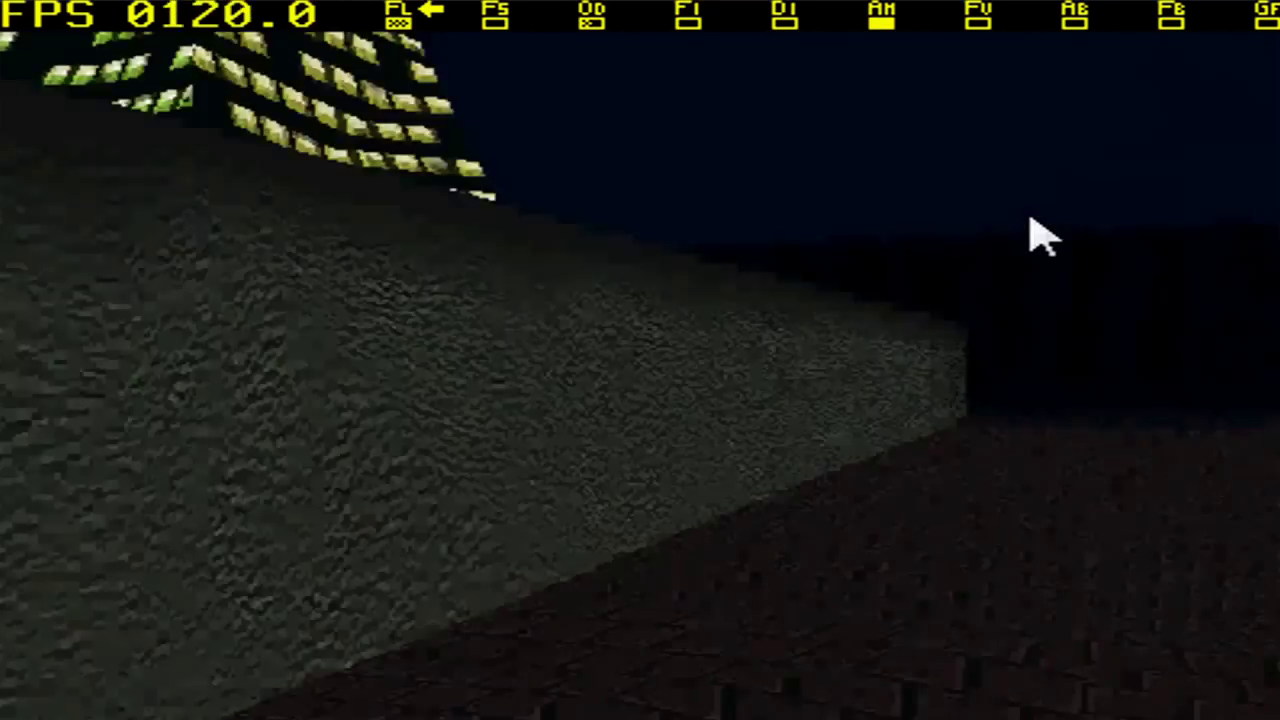
key(Up)
key(Left)
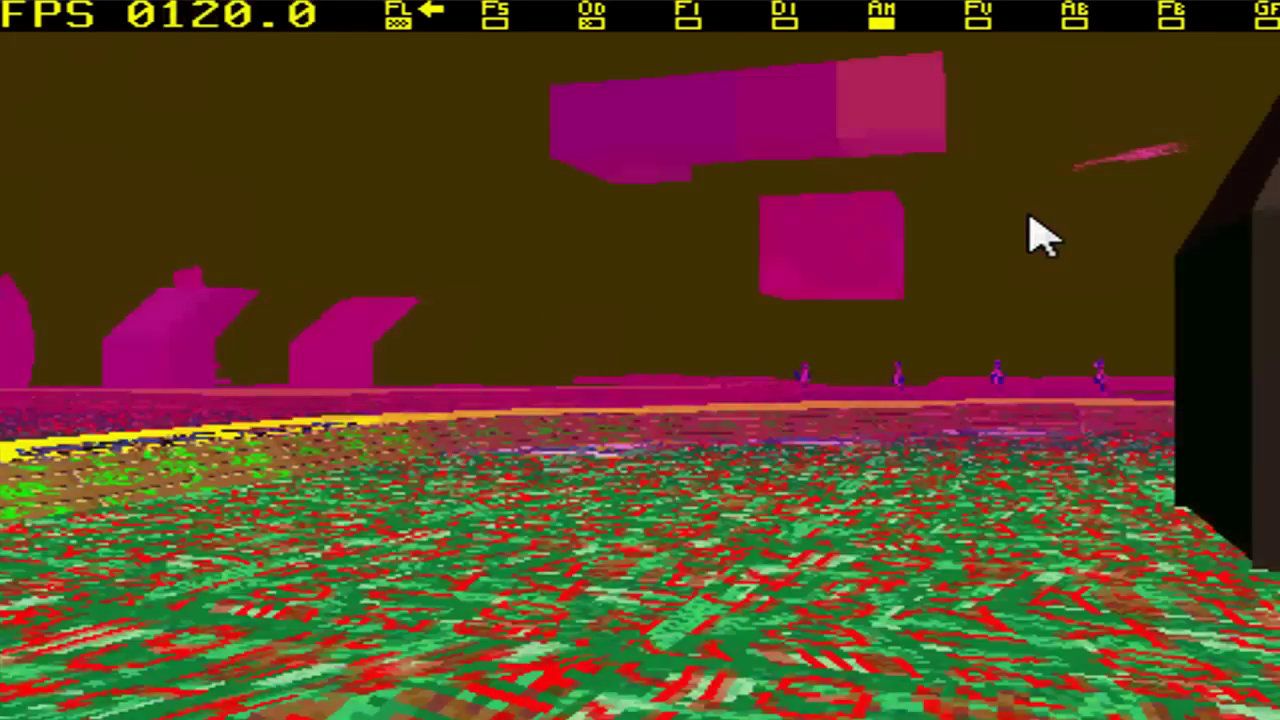
key(Right)
key(Right)
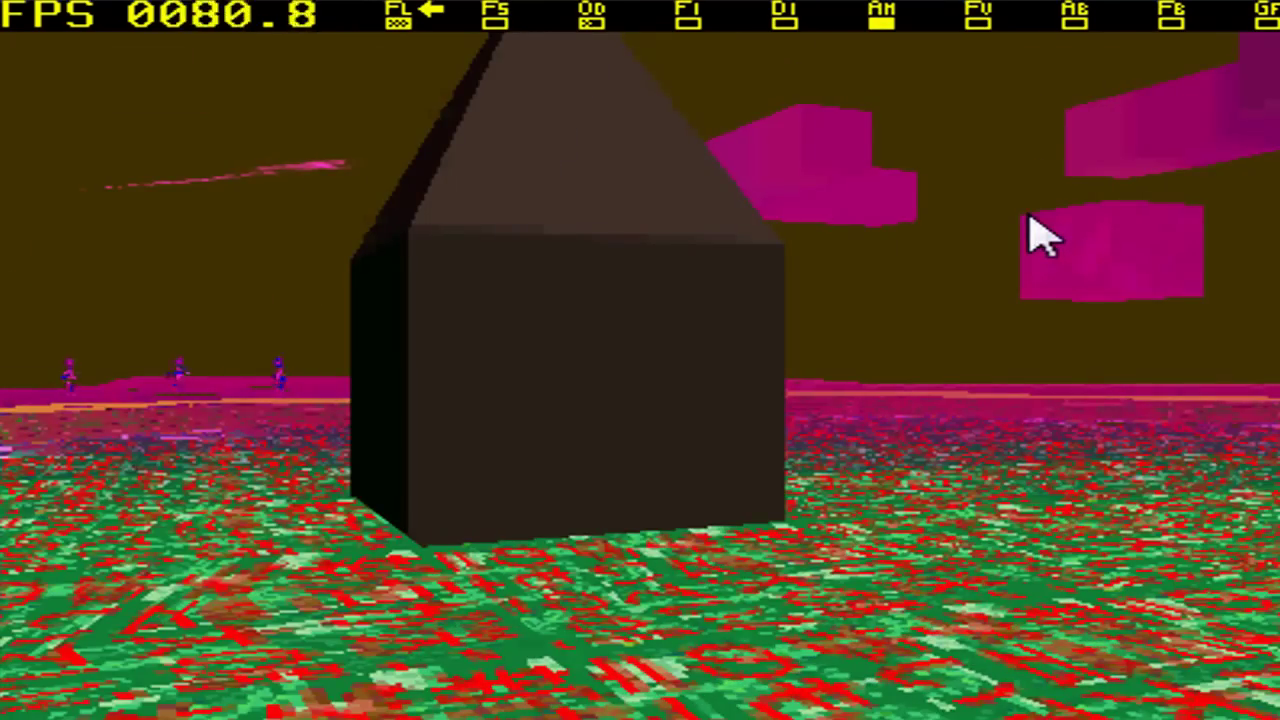
Walk past the dark house and across the patterned field to the green cloaked figures
key(Left)
key(Up)
key(Up)
key(Left)
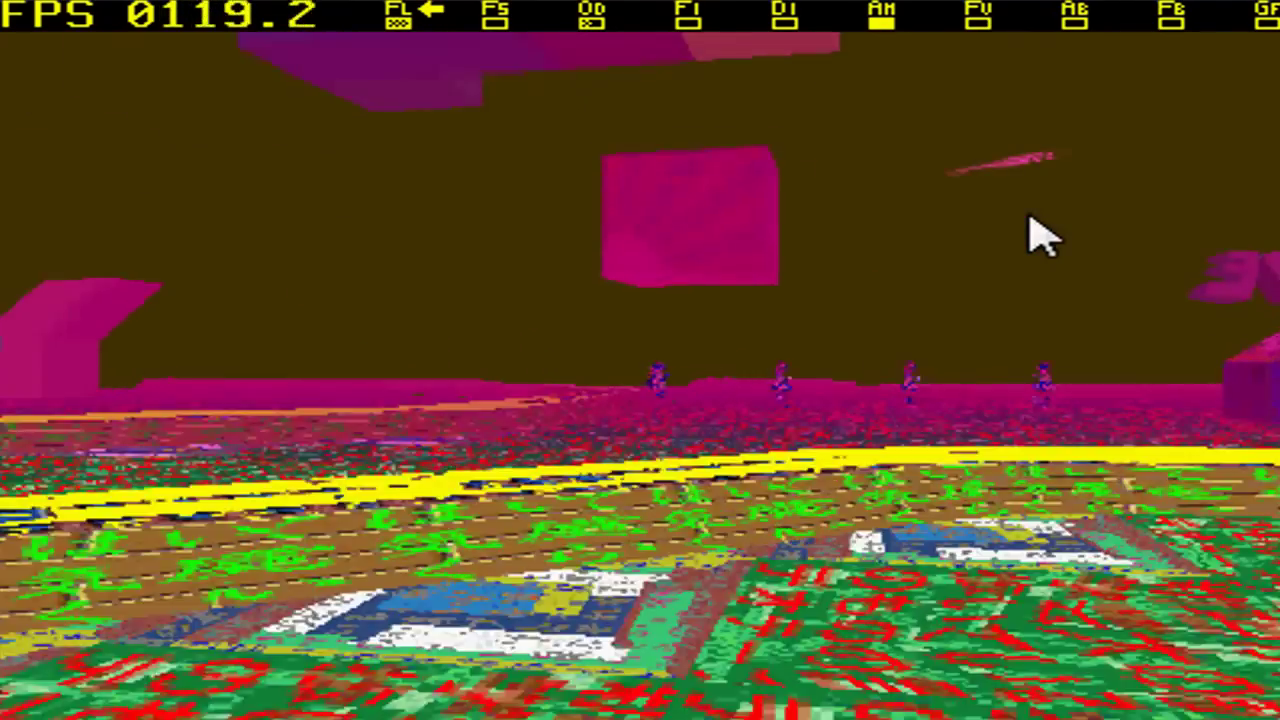
key(Up)
key(Up)
key(Up)
key(Up)
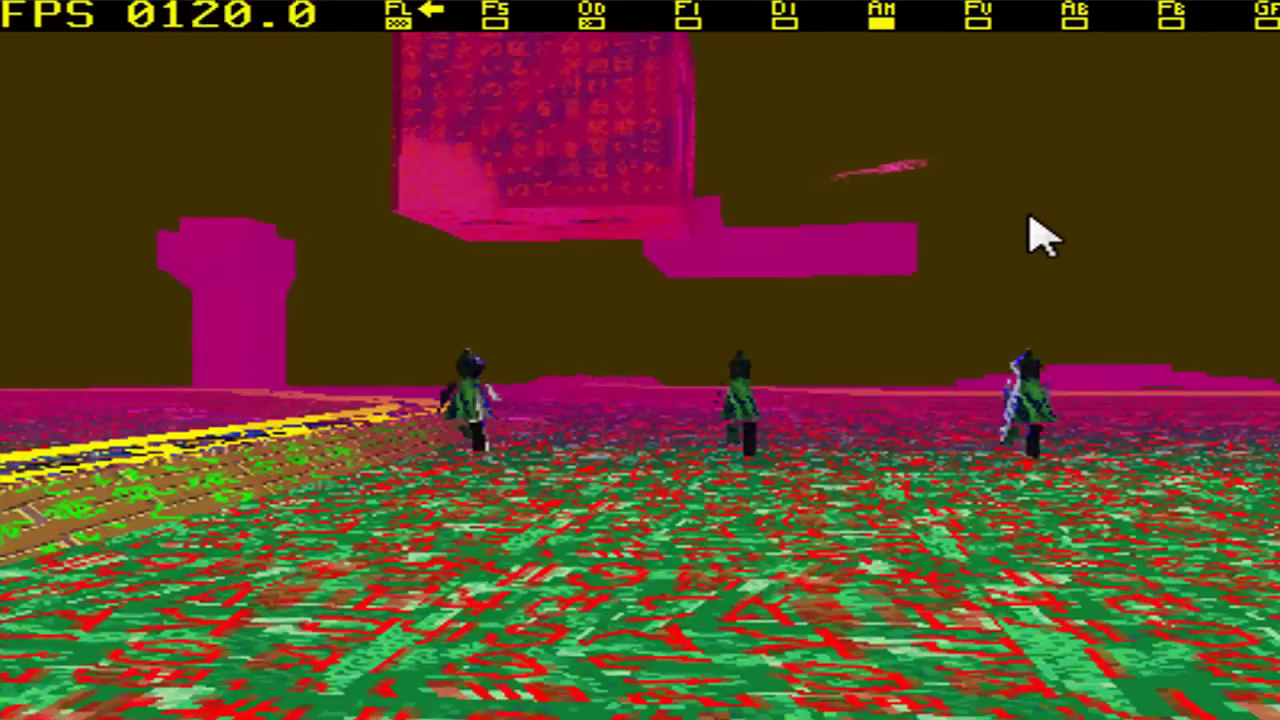
key(Up)
key(Up)
key(Up)
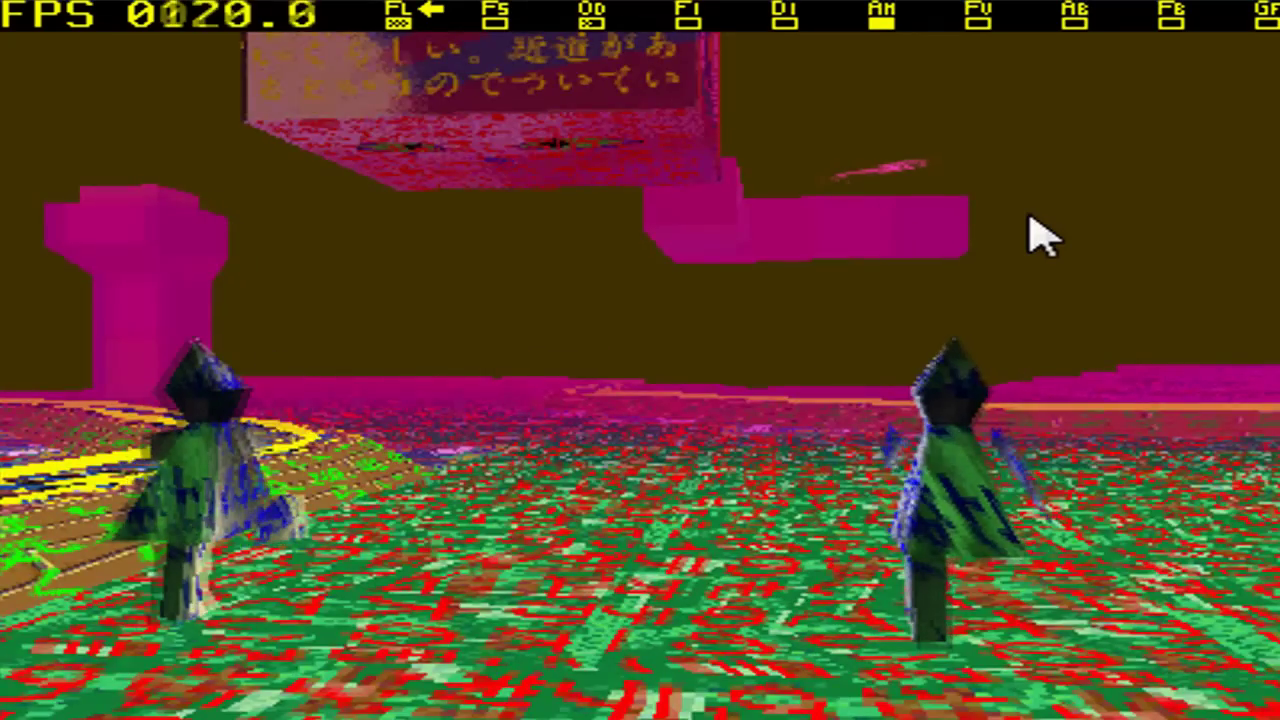
key(Up)
key(Up)
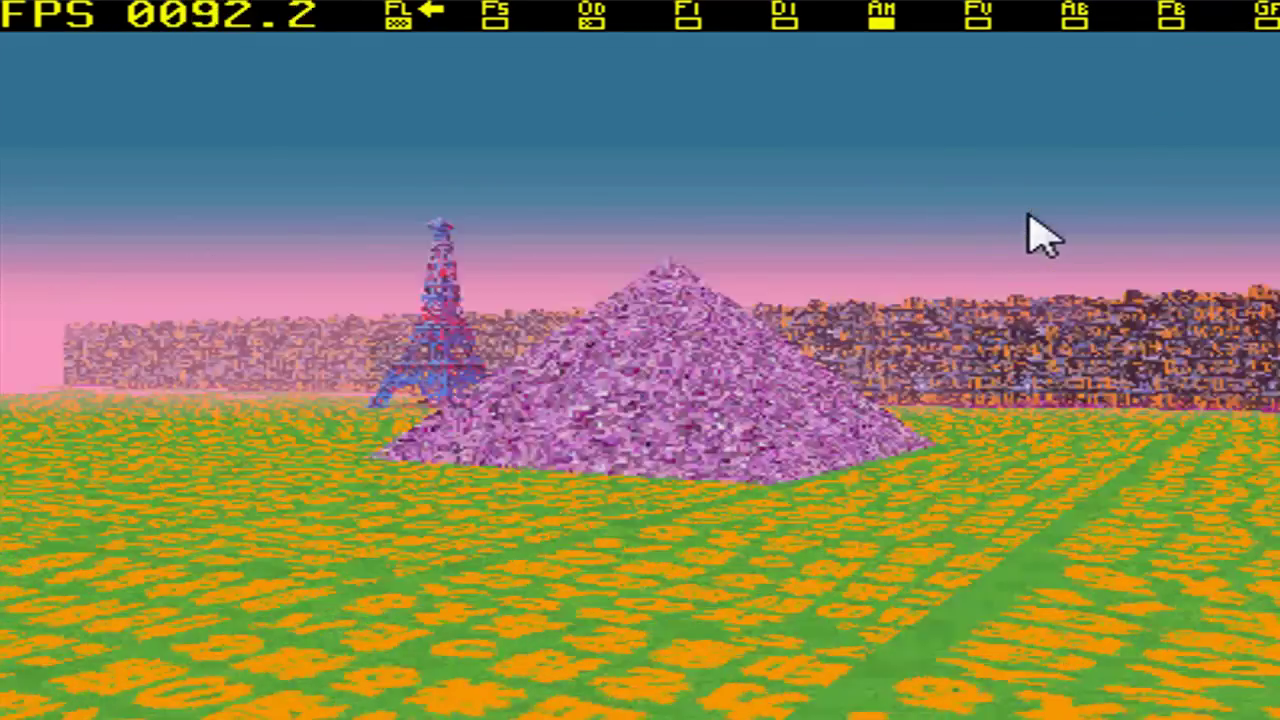
Walk up to the pink sphinx near the pyramid and Eiffel Tower and face it
key(Up)
key(Up)
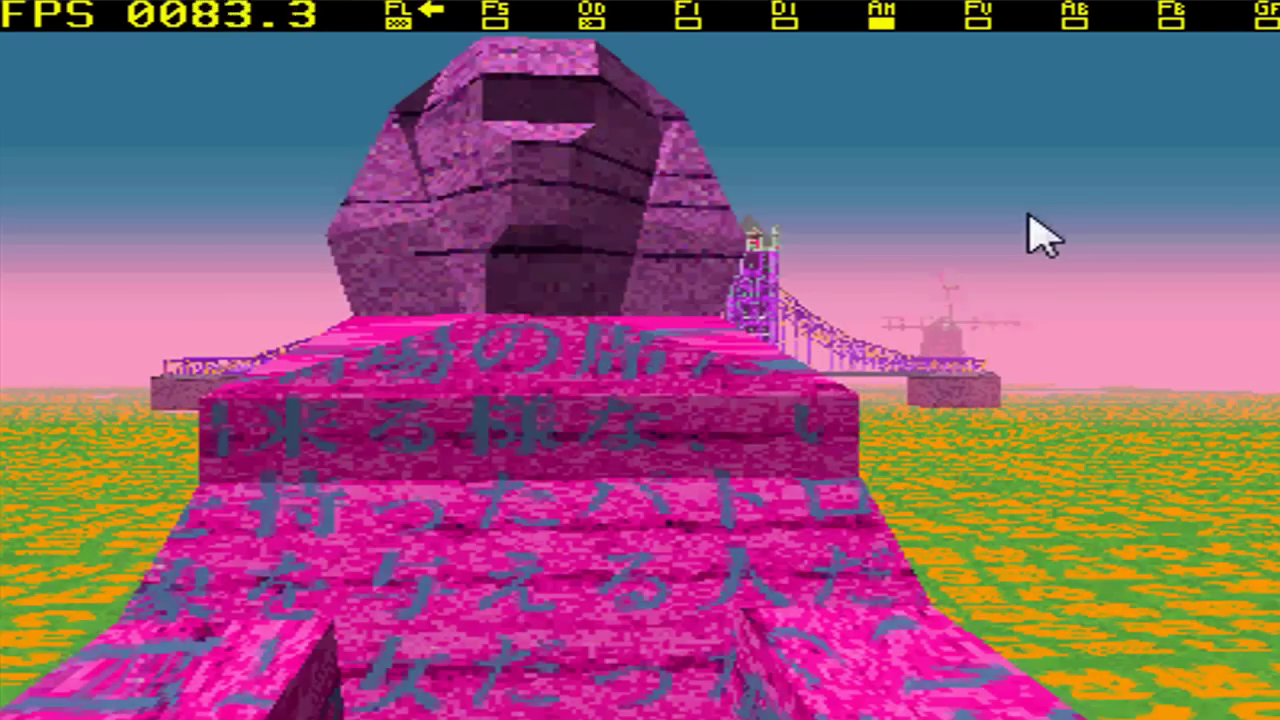
key(Right)
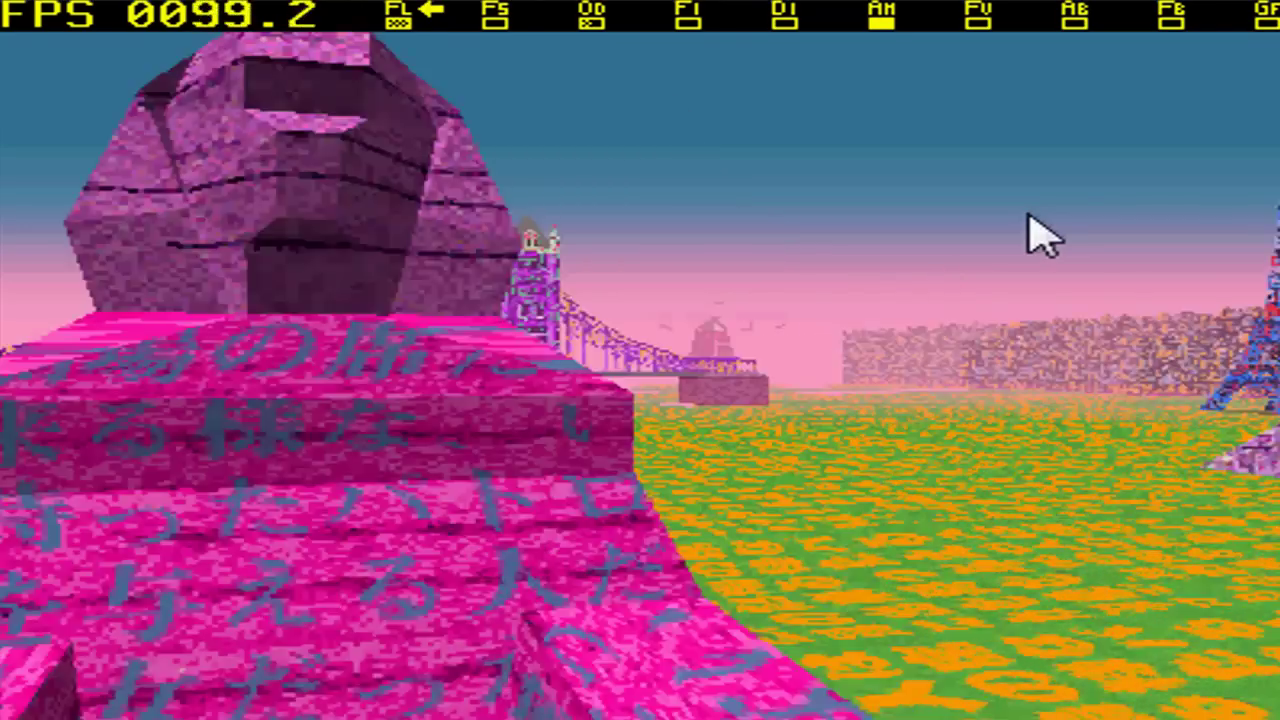
key(Right)
key(Left)
key(Up)
key(Up)
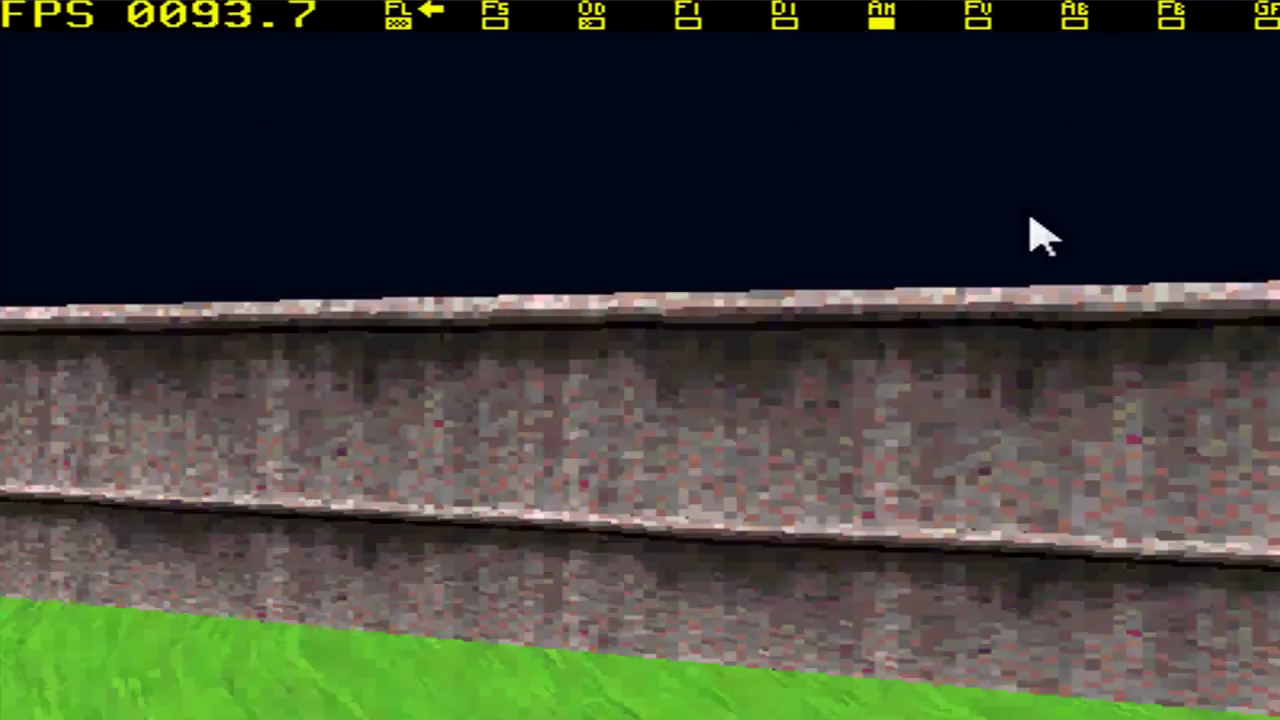
Follow the stone wall left, then cross the grass toward the walking head and tree
key(Left)
key(Left)
key(Left)
key(Left)
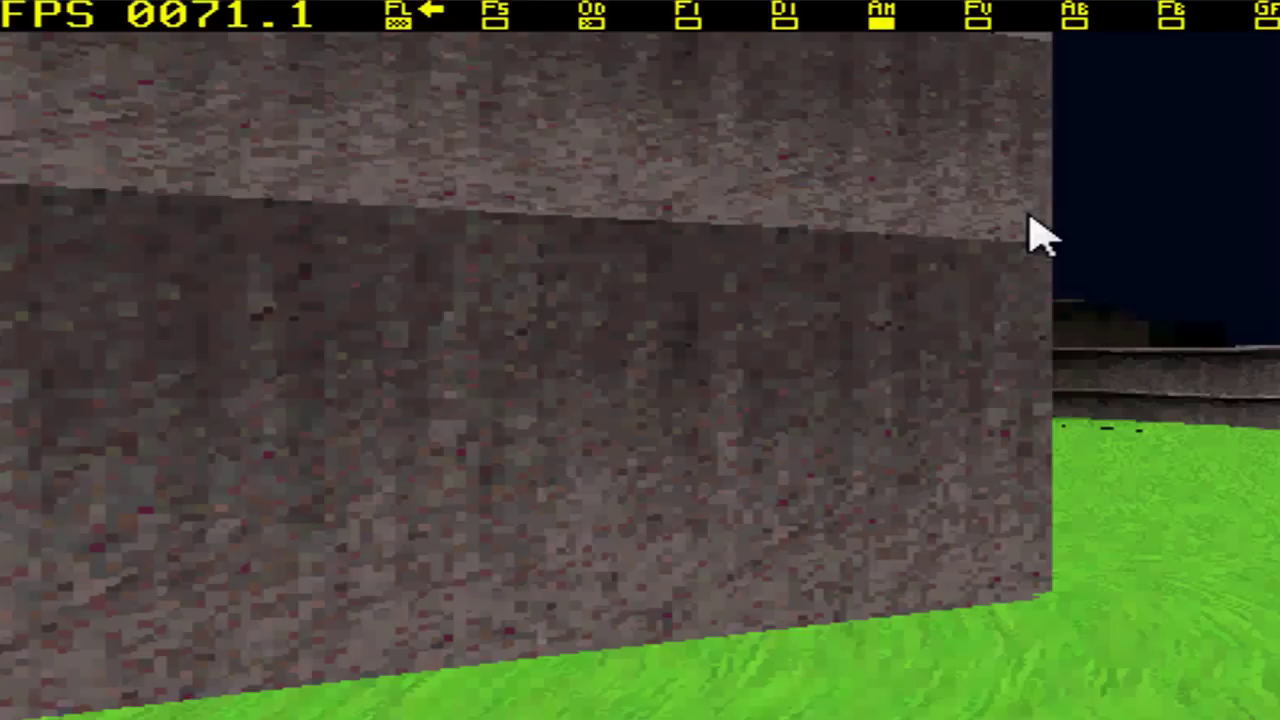
key(Left)
key(Left)
key(Left)
key(Left)
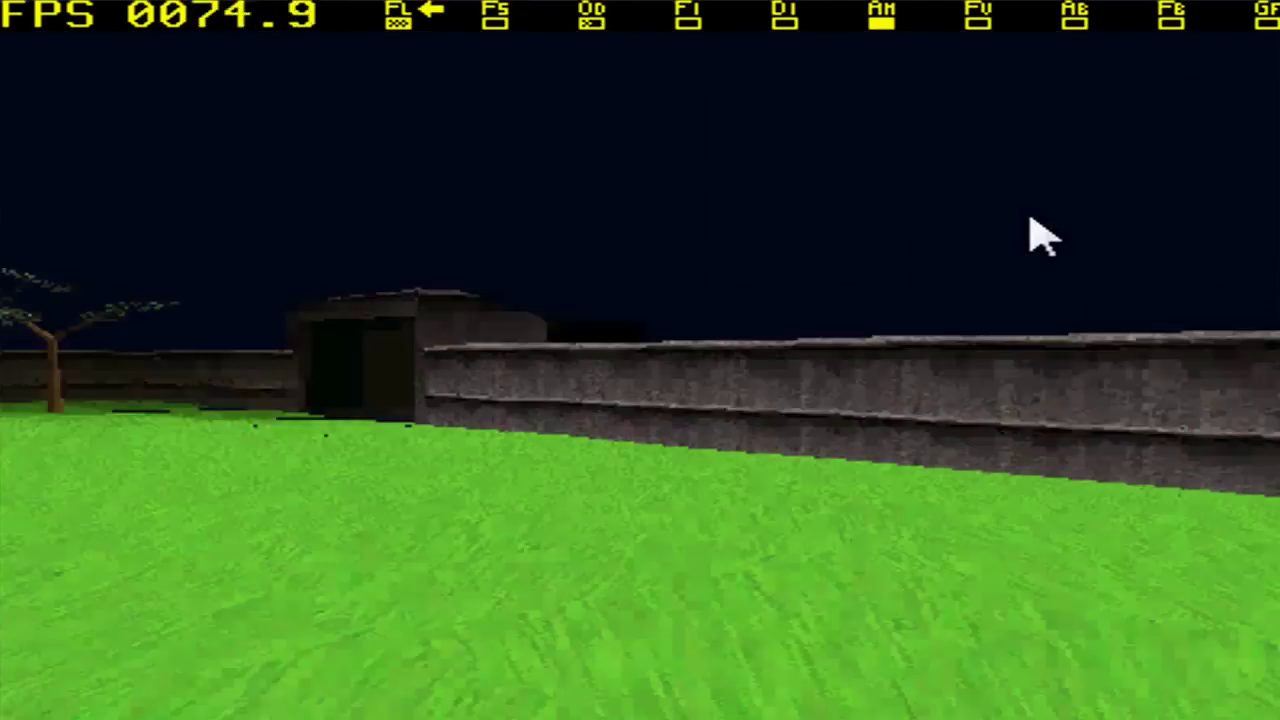
key(Left)
key(Up)
key(Up)
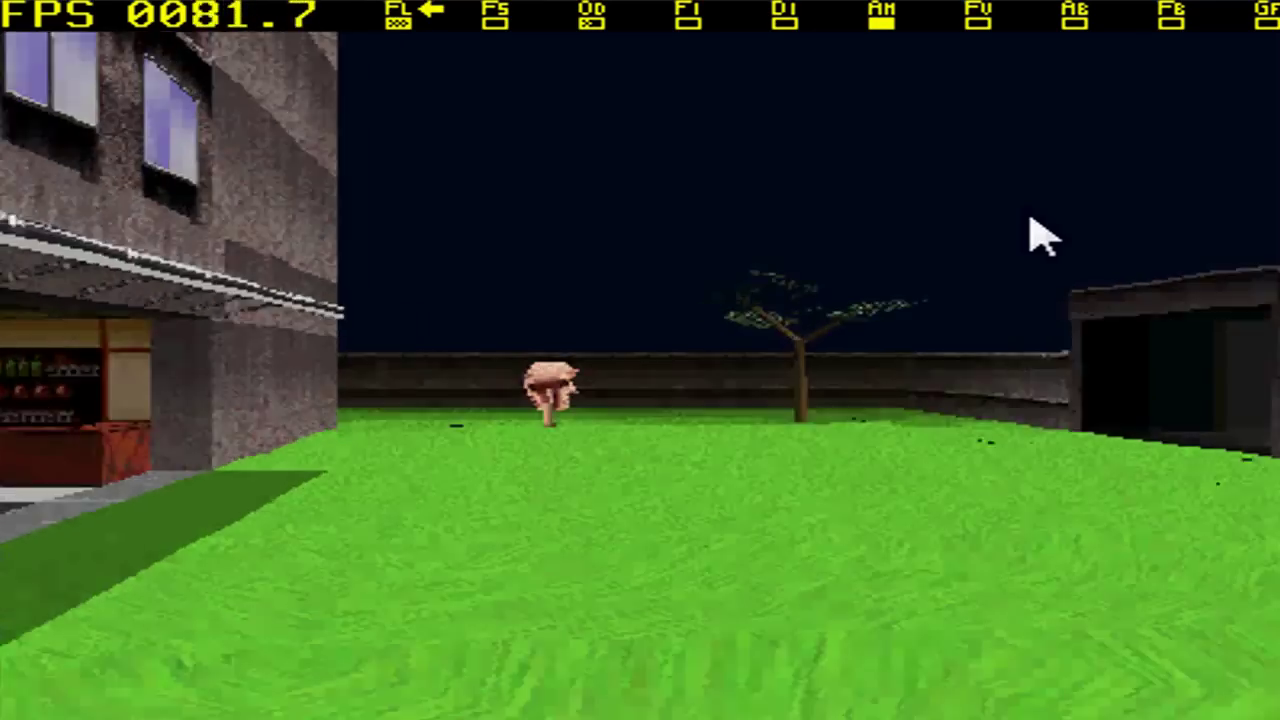
key(Up)
key(Up)
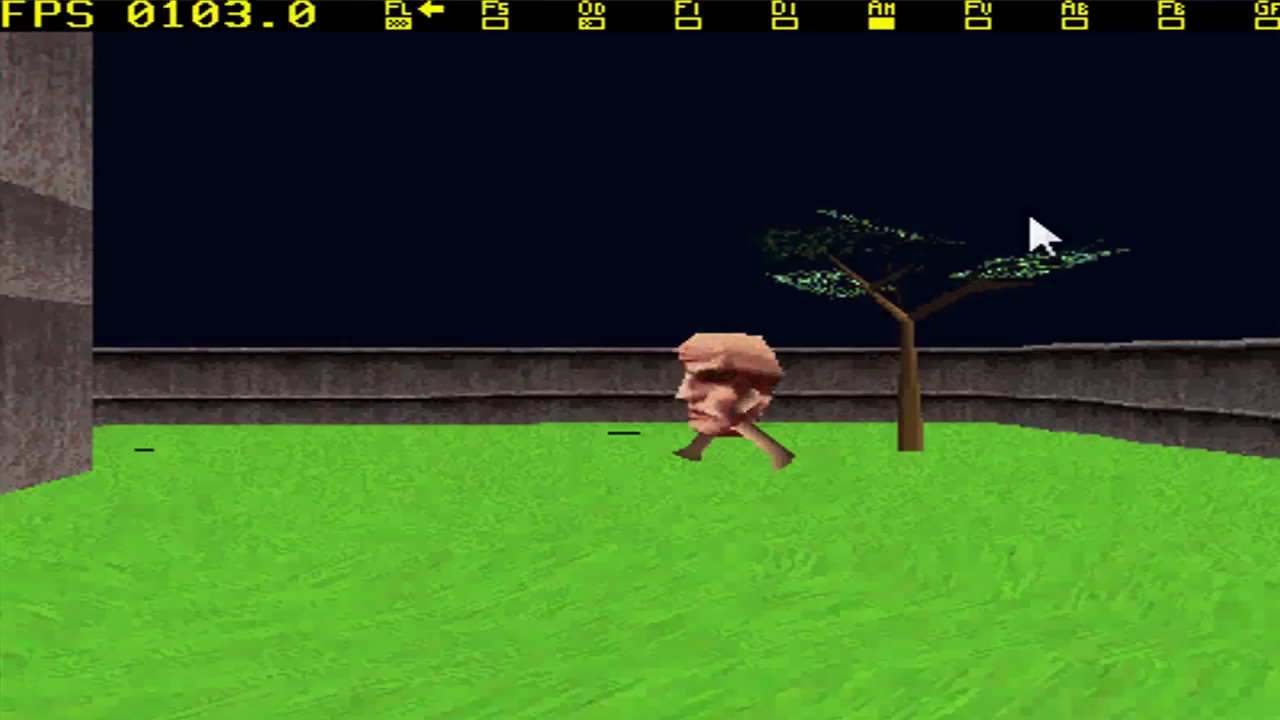
Line up with the dark doorway on the right and walk into it
key(Right)
key(Right)
key(Up)
key(Up)
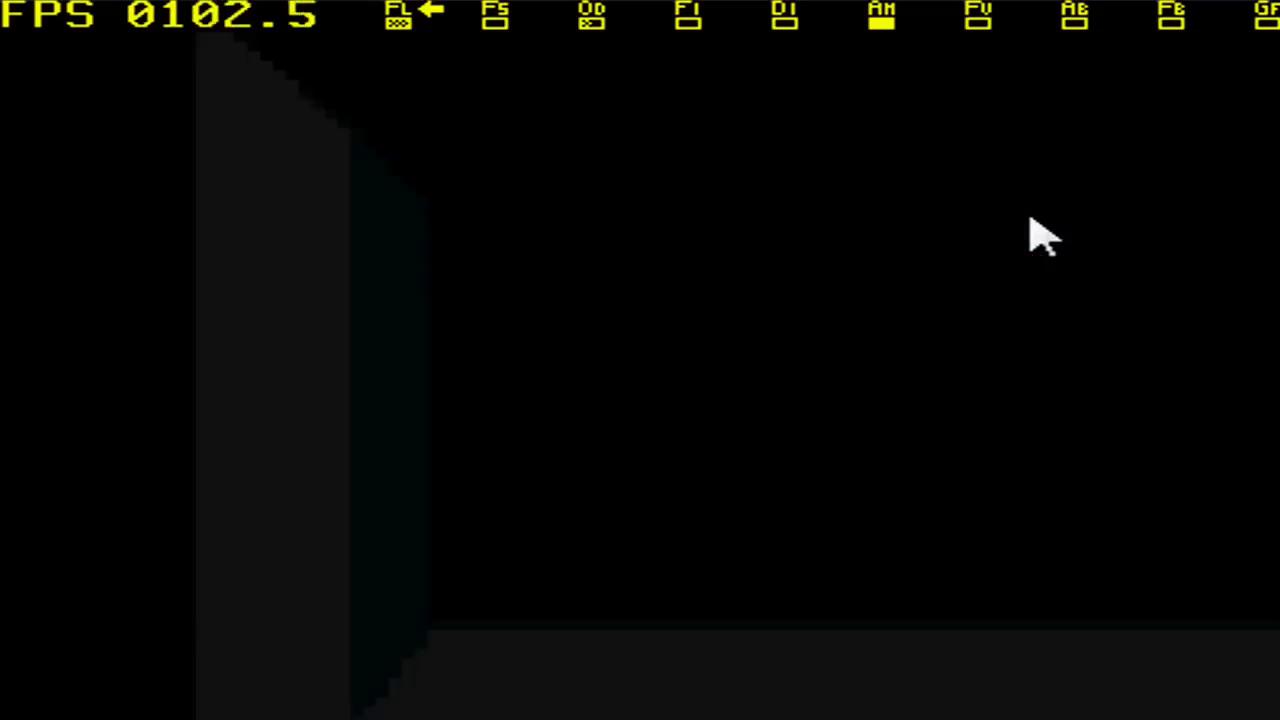
key(Right)
key(Right)
key(Up)
key(Up)
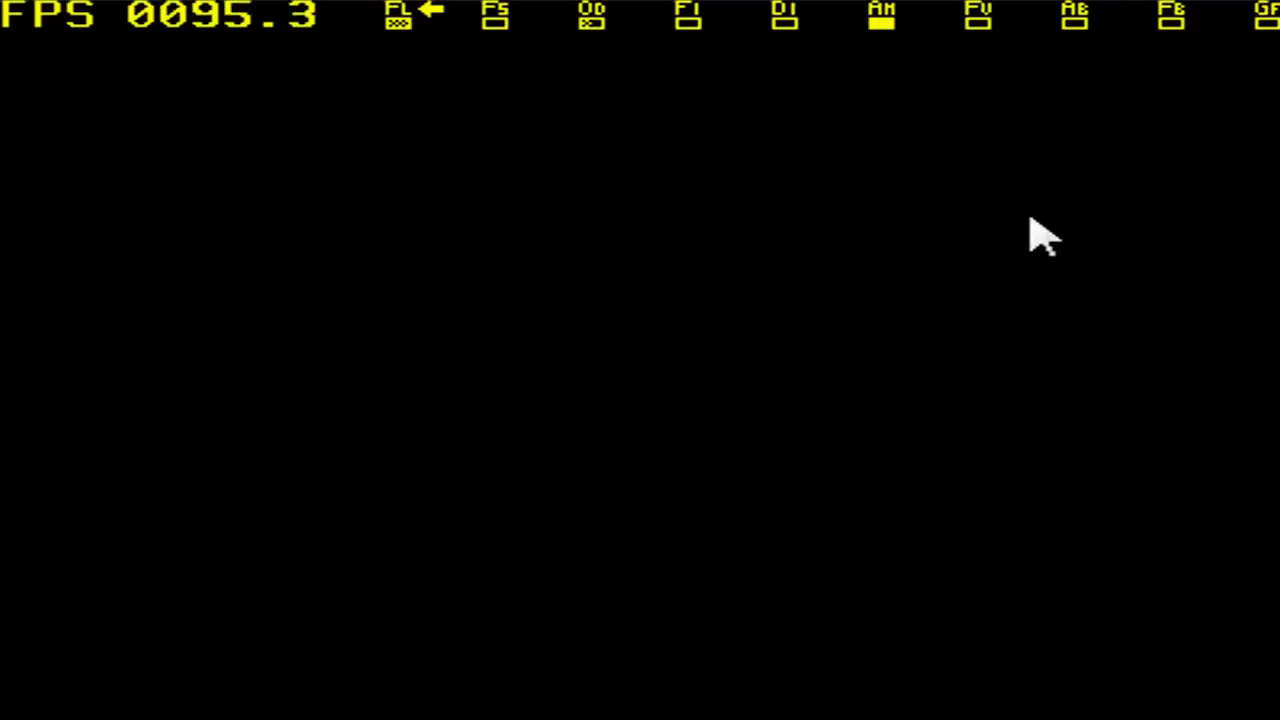
Walk through the dark corridor into the open field and look across the dark horizon
key(Up)
key(Up)
key(Up)
key(Up)
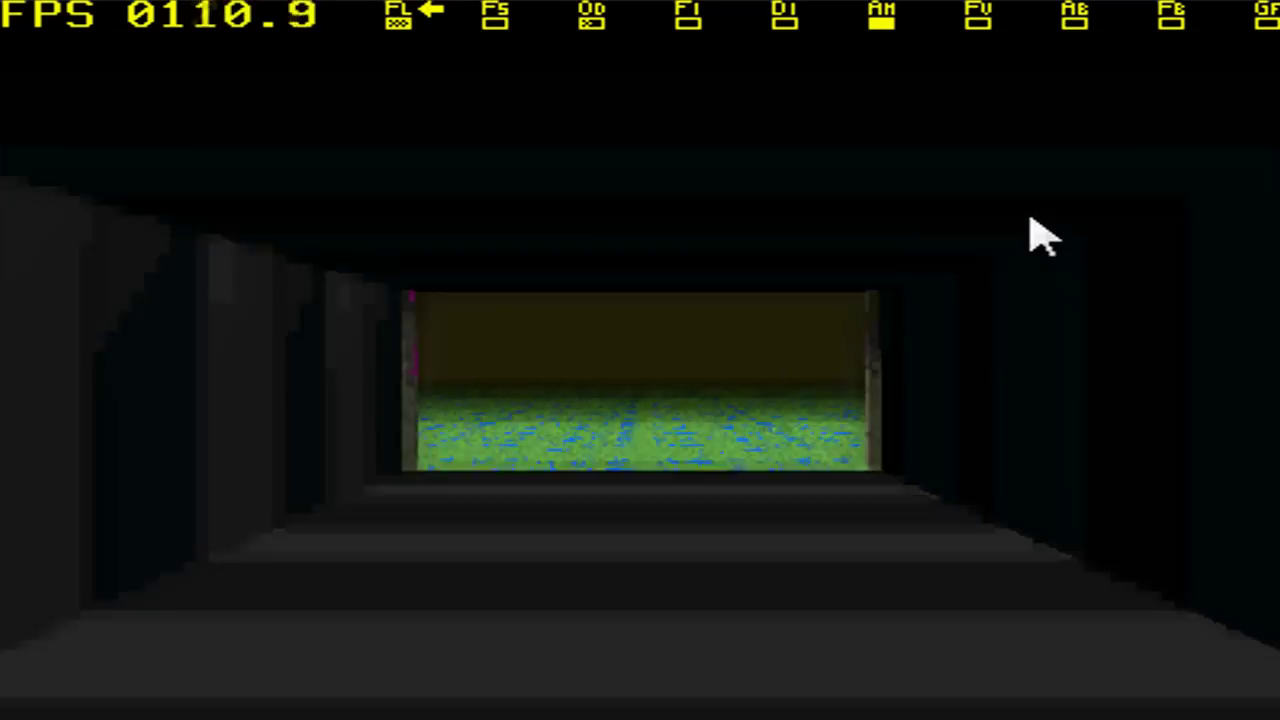
key(Up)
key(Up)
key(Up)
key(Up)
key(Up)
key(Up)
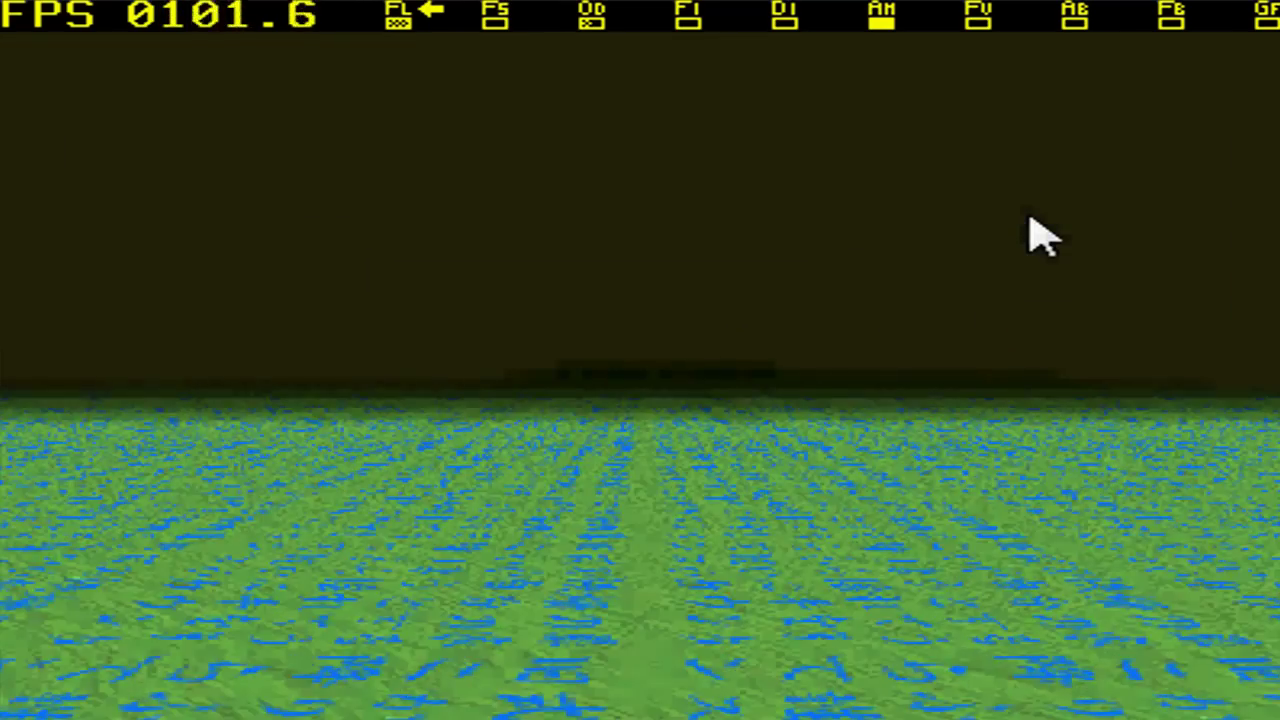
key(Up)
key(Up)
key(Up)
key(Up)
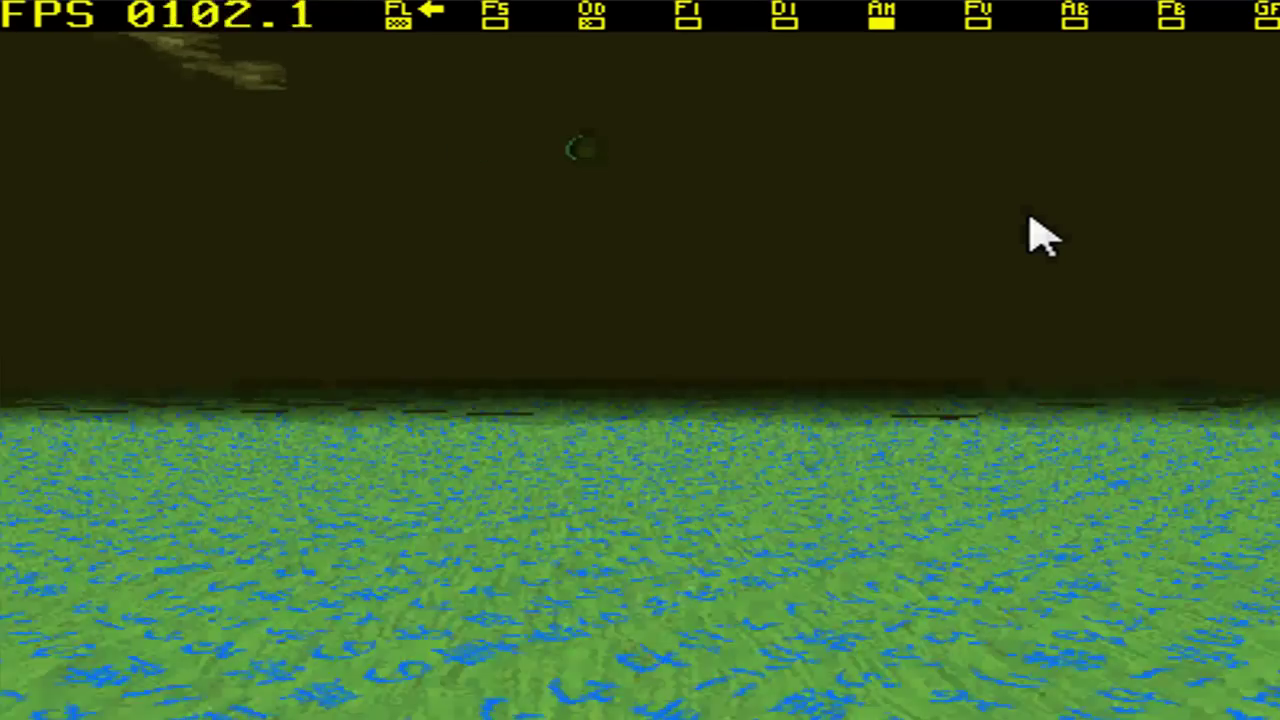
key(Left)
key(Left)
key(Left)
key(Left)
key(Right)
key(Right)
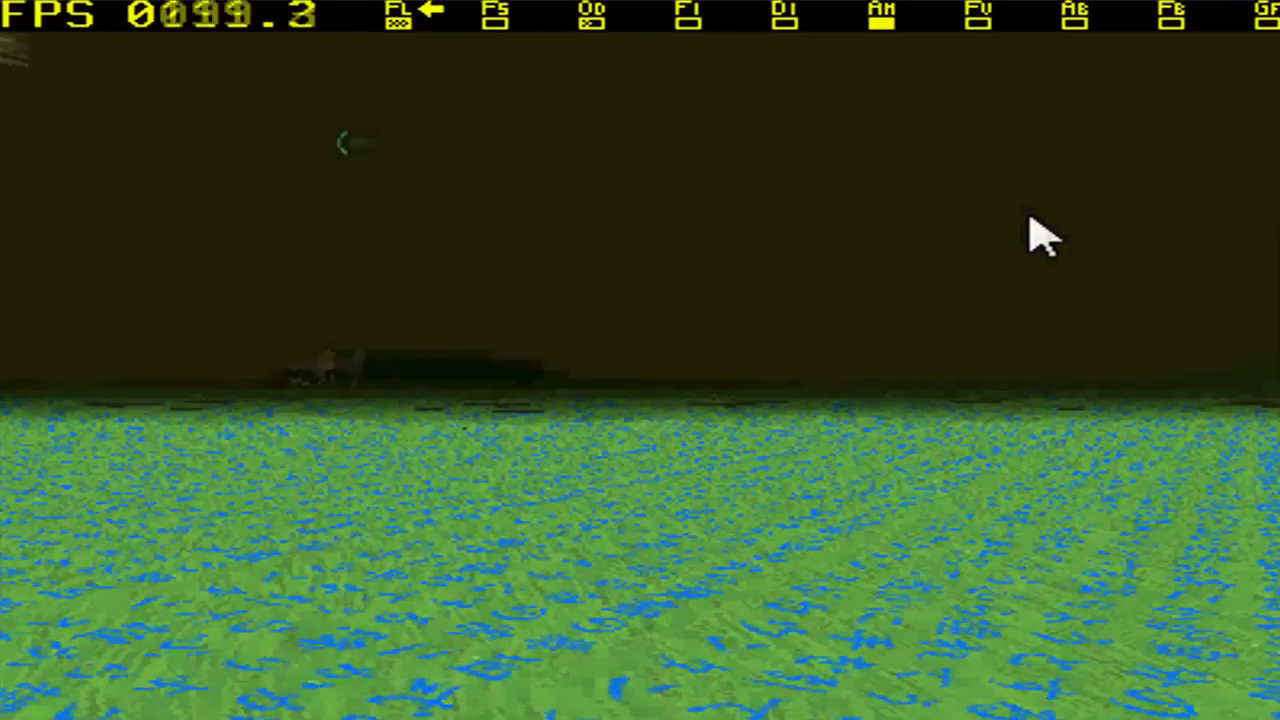
key(Right)
key(Right)
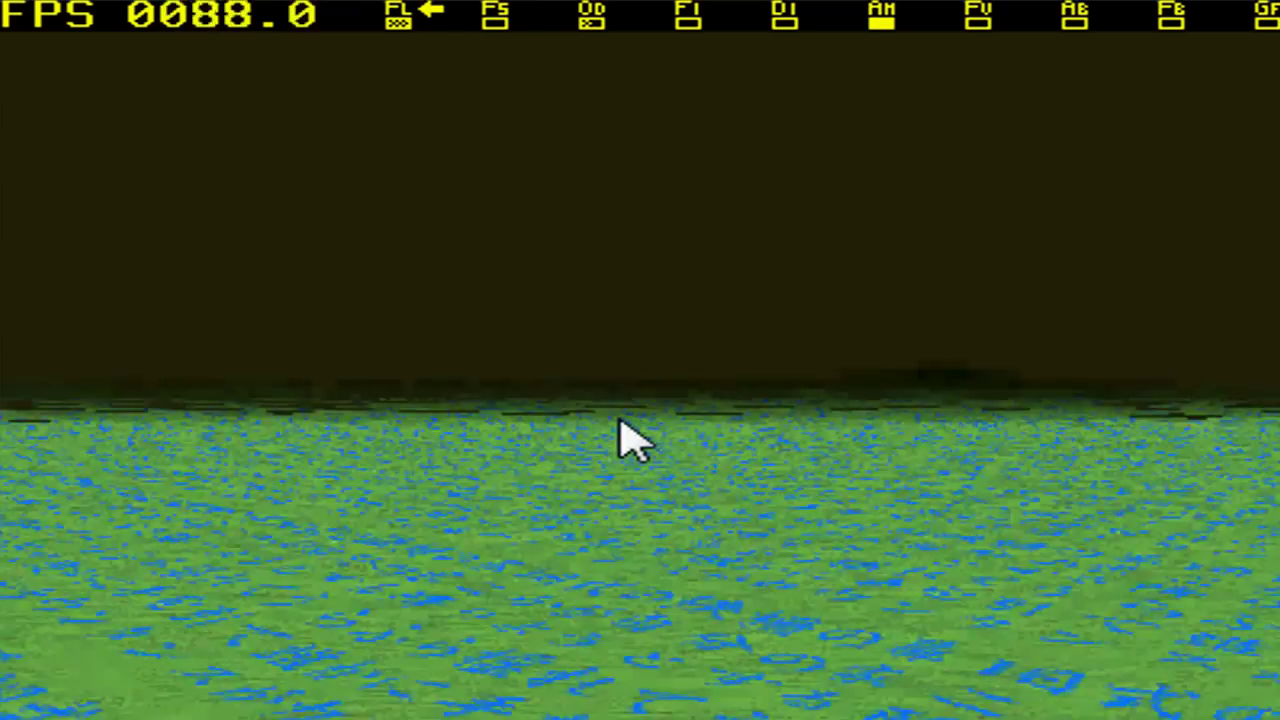
Cross the grassy field toward the red railed bridge
key(Up)
key(Up)
key(Up)
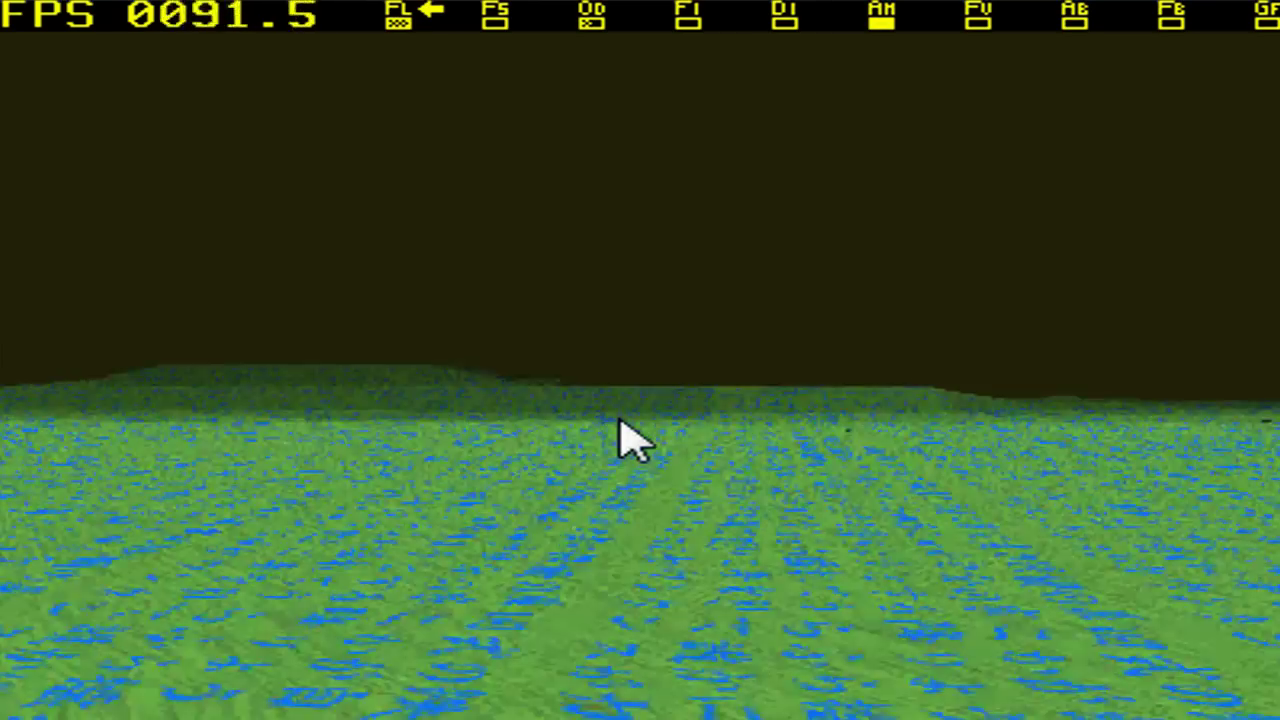
key(Up)
key(Up)
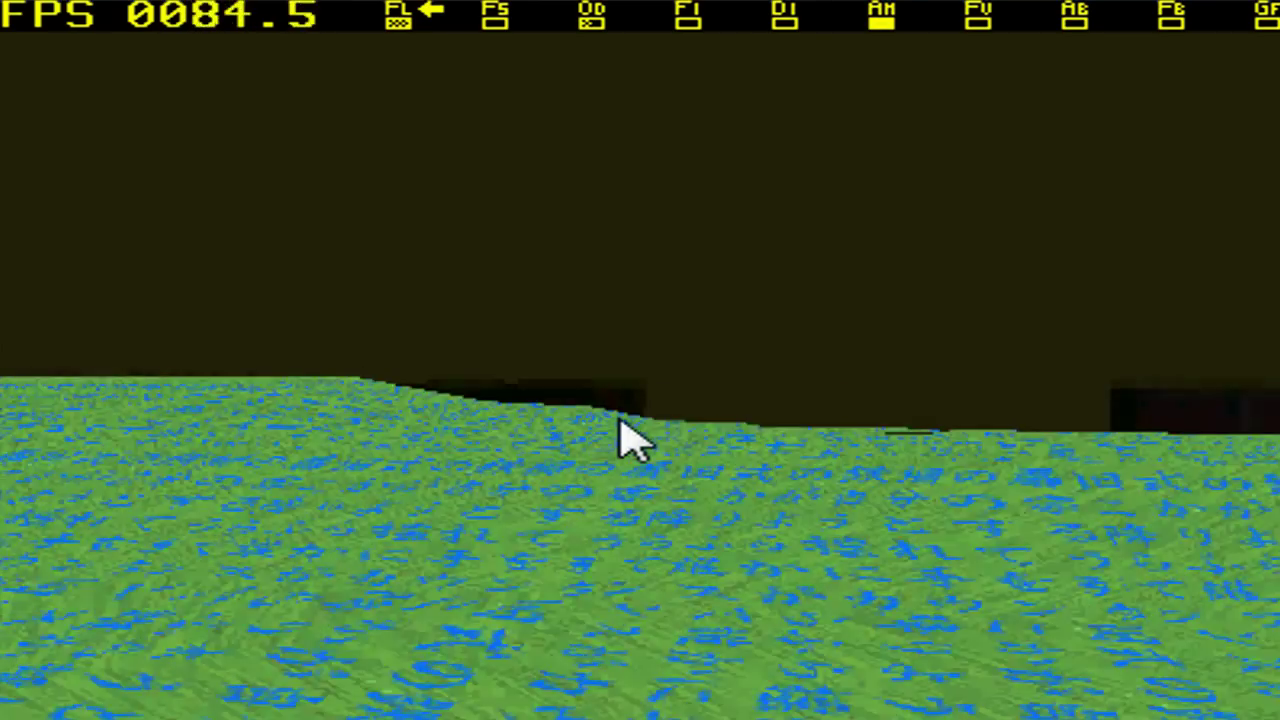
key(Left)
key(Left)
key(Left)
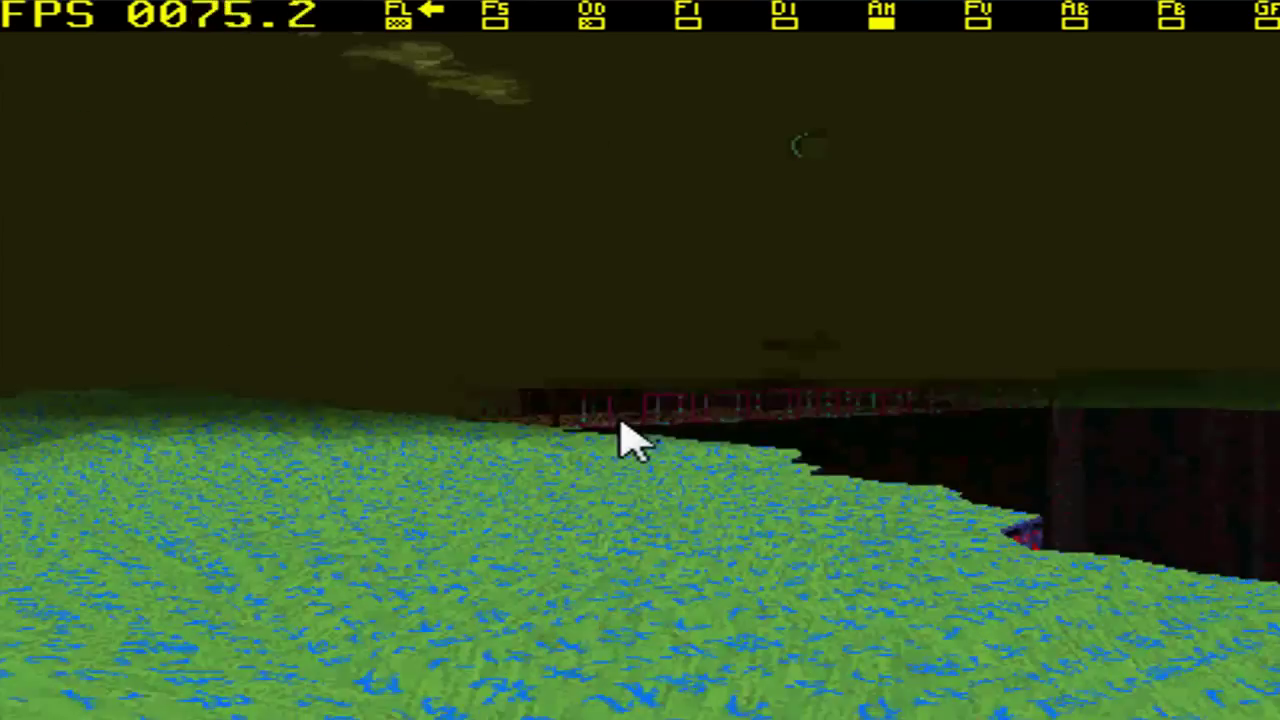
key(Up)
key(Up)
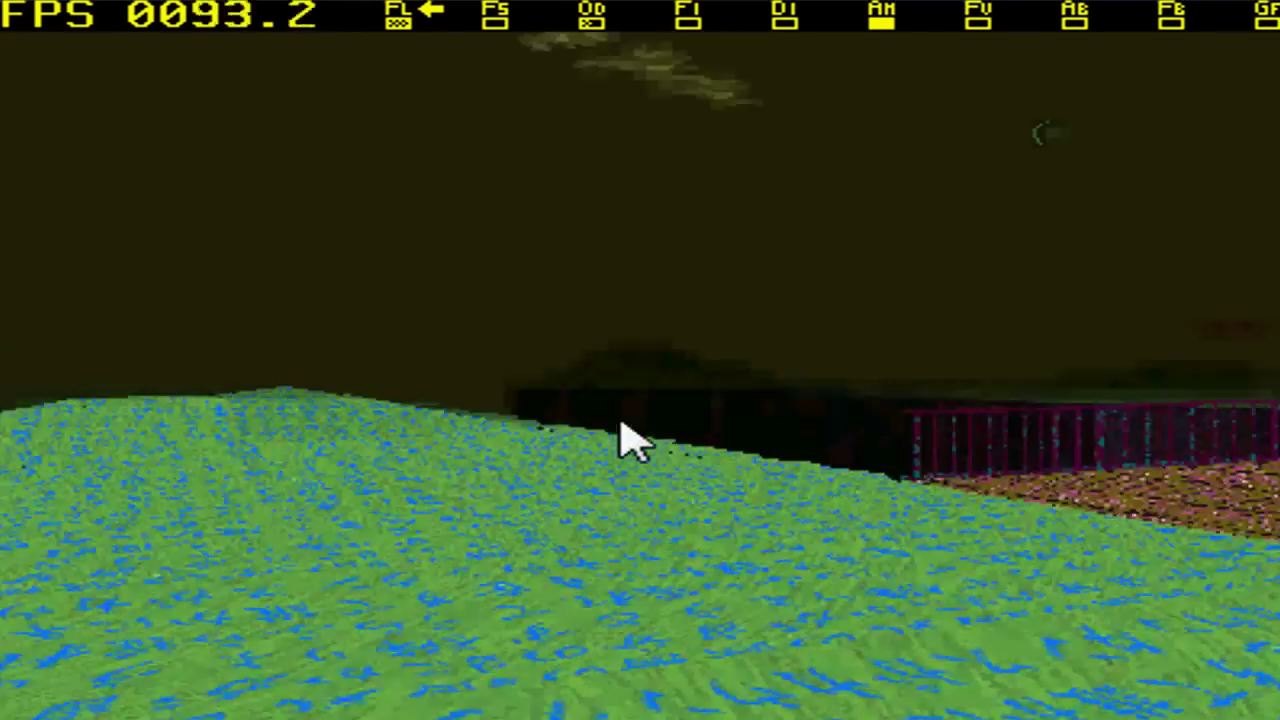
key(Right)
Walk along the railed bridge deck and step off onto the grass
key(Up)
key(Right)
key(Up)
key(Right)
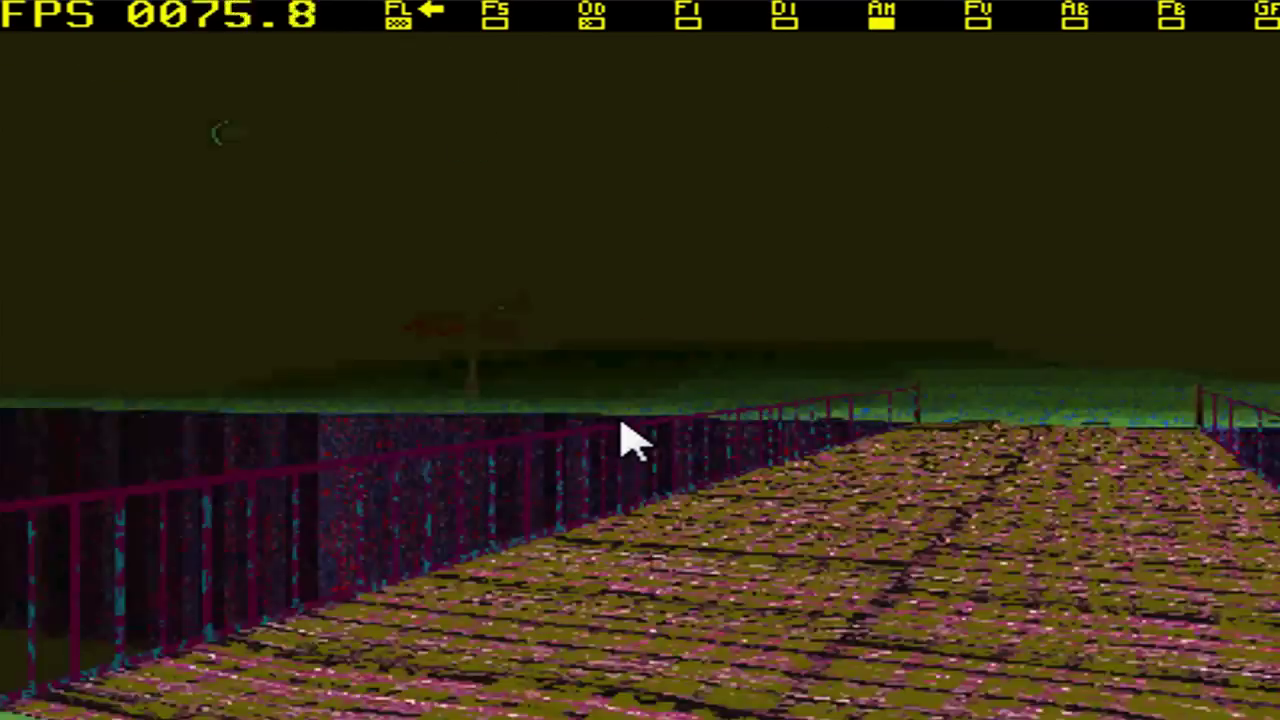
key(Up)
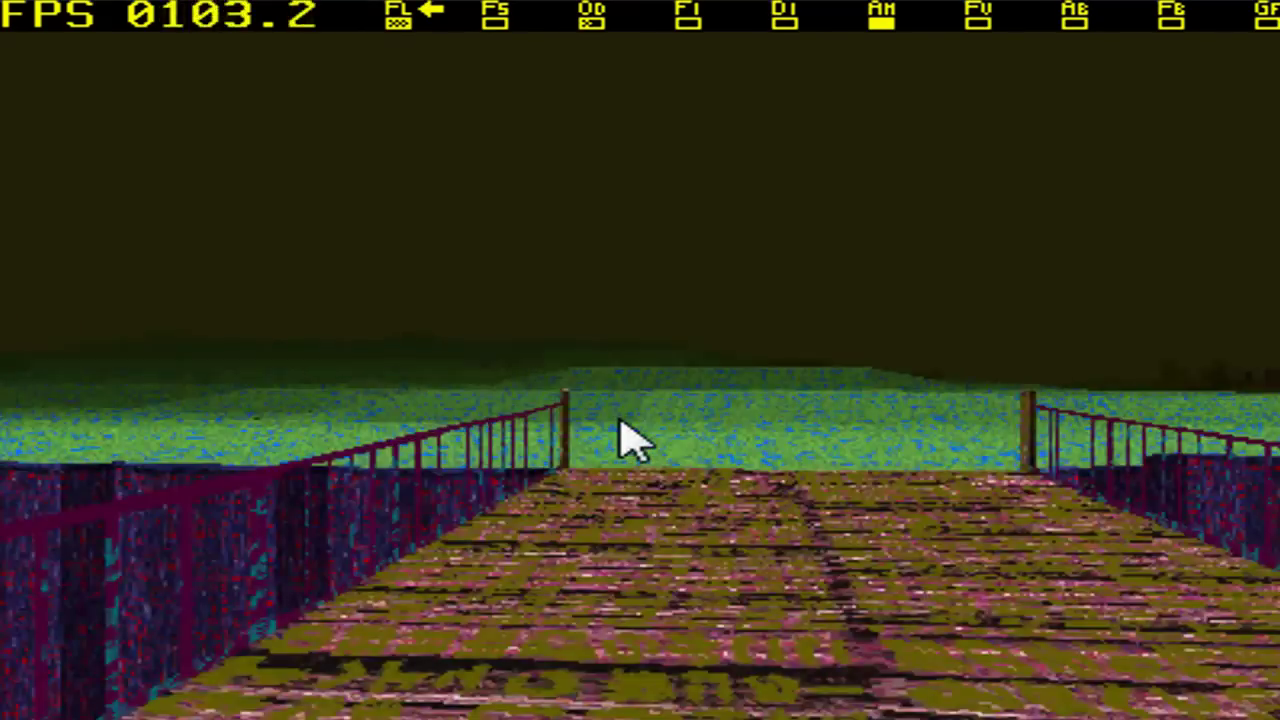
key(Up)
key(Up)
key(Up)
key(Up)
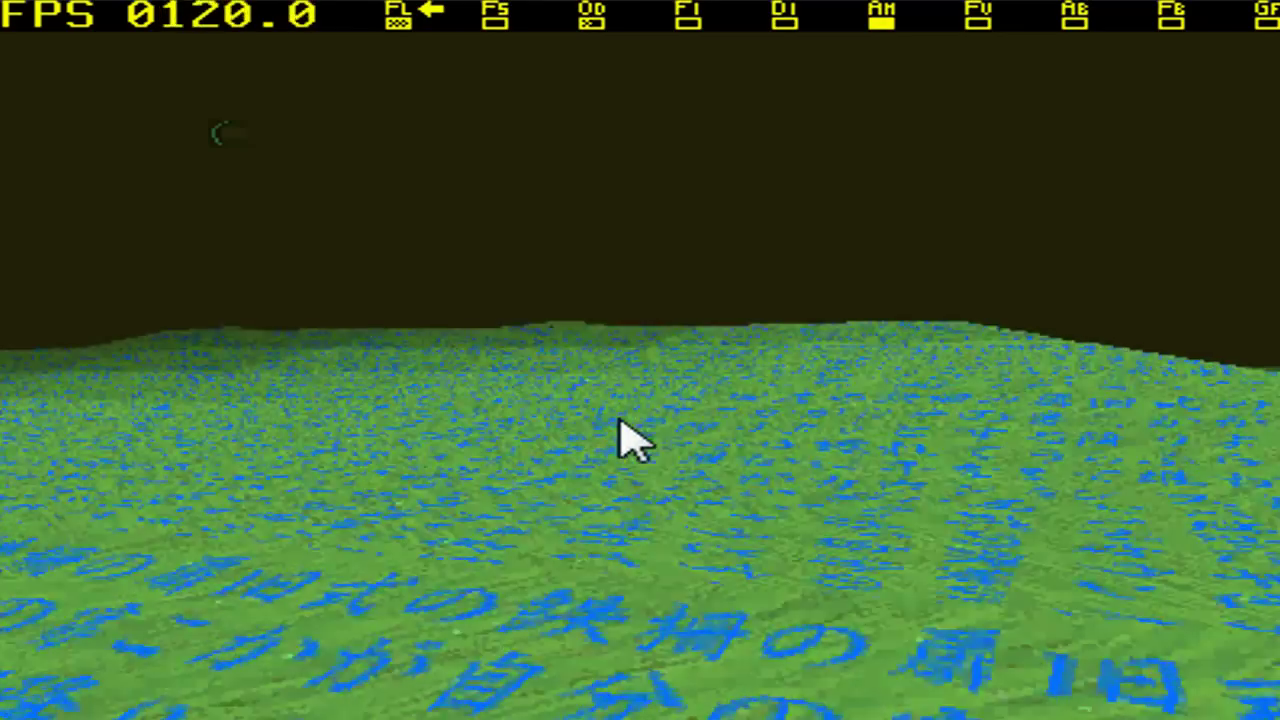
Keep walking over the grass, past the dark structure and runway patches
key(Up)
key(Up)
key(Up)
key(Up)
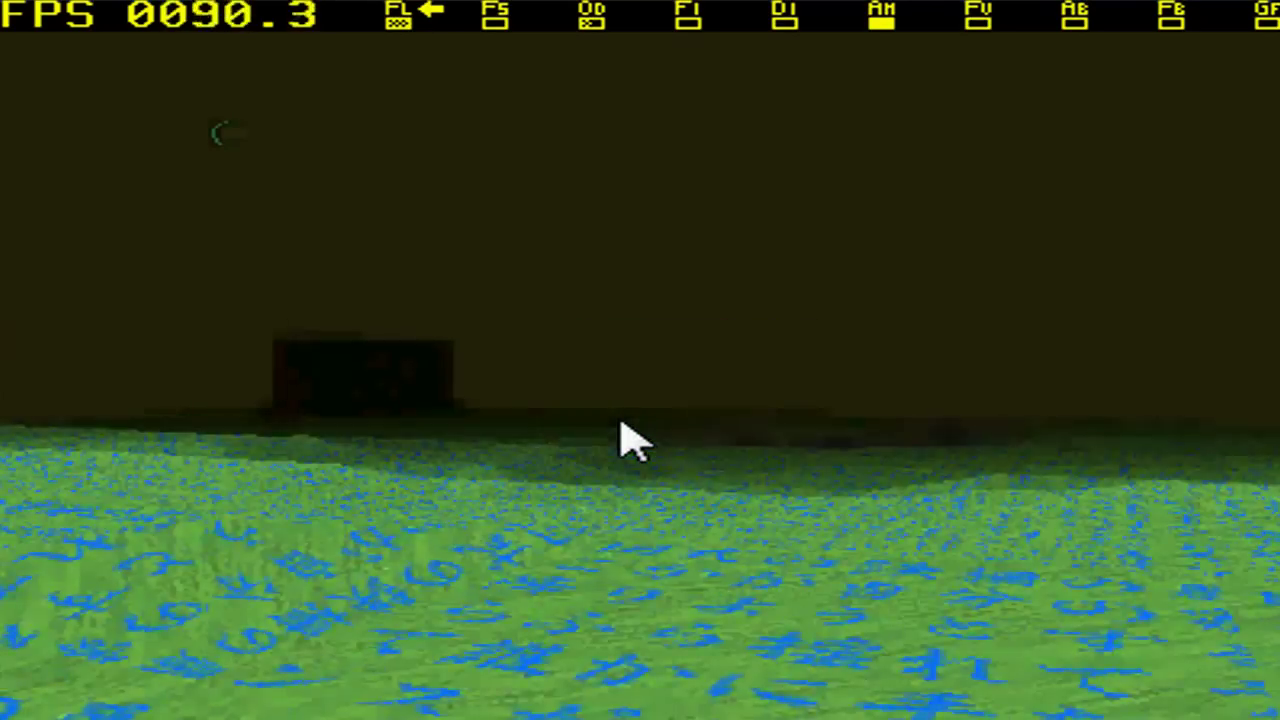
key(Up)
key(Up)
key(Up)
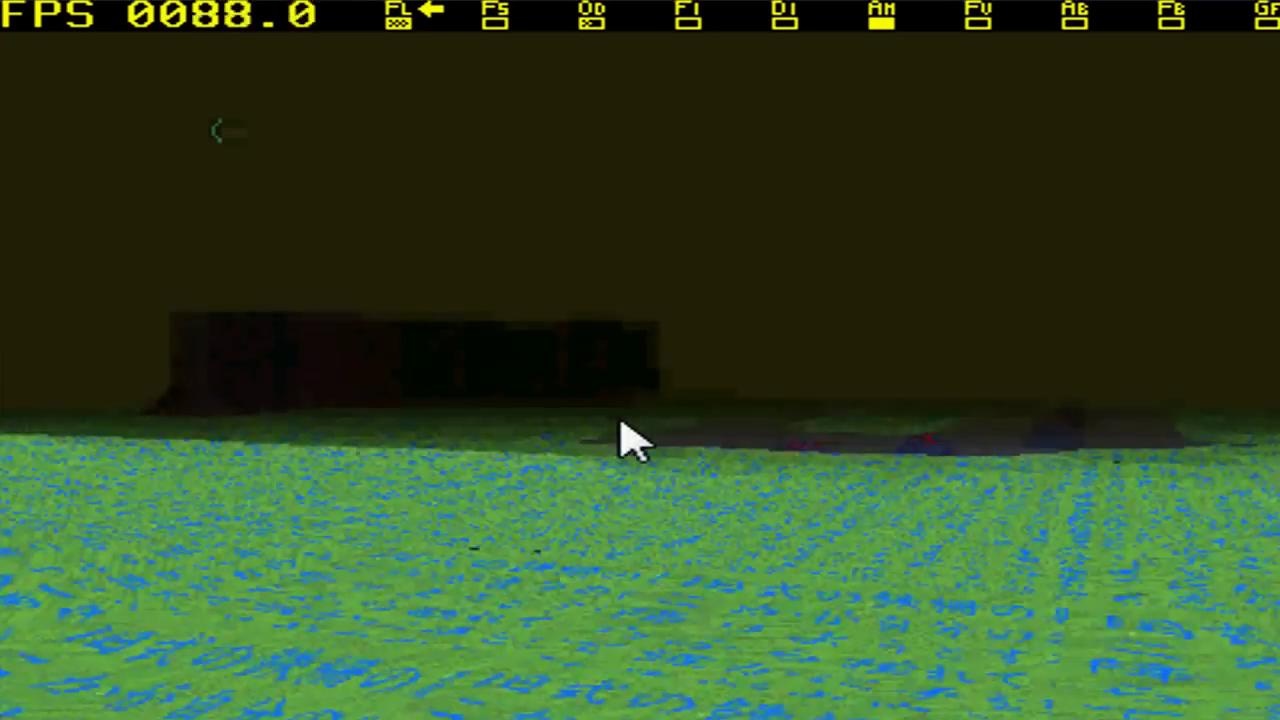
key(Up)
key(Up)
key(Up)
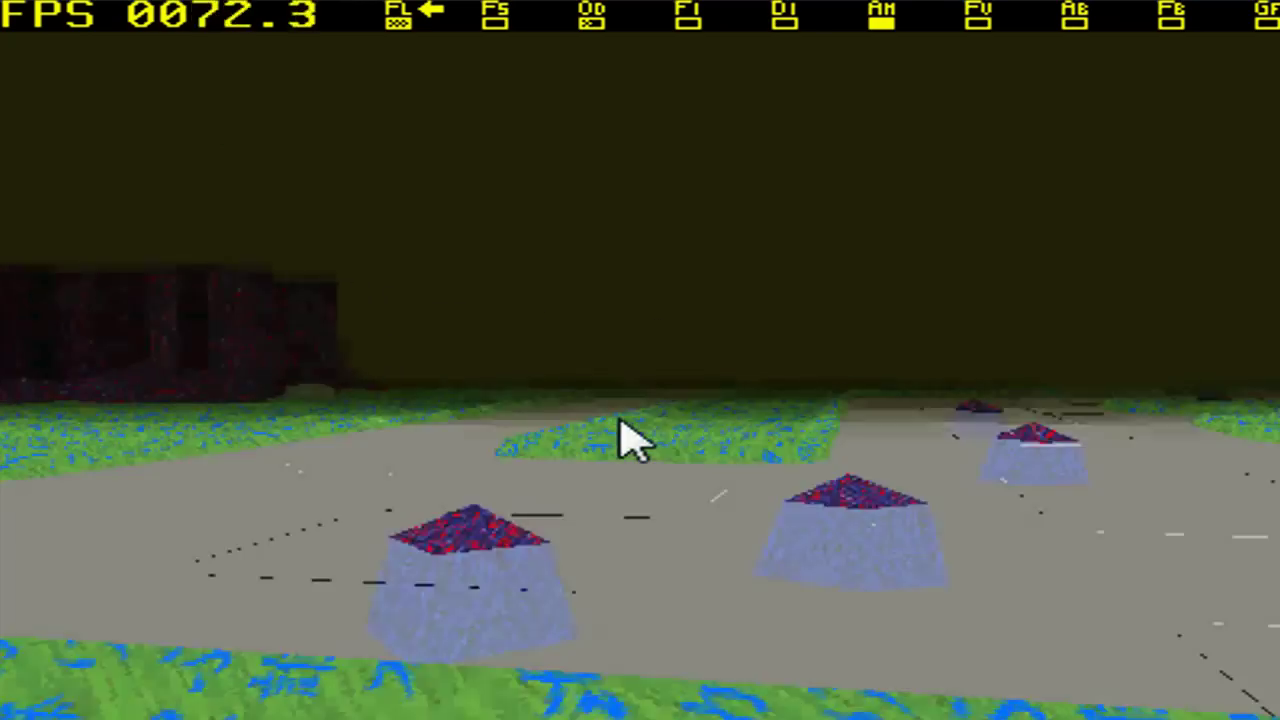
key(Up)
key(Up)
key(Up)
key(Up)
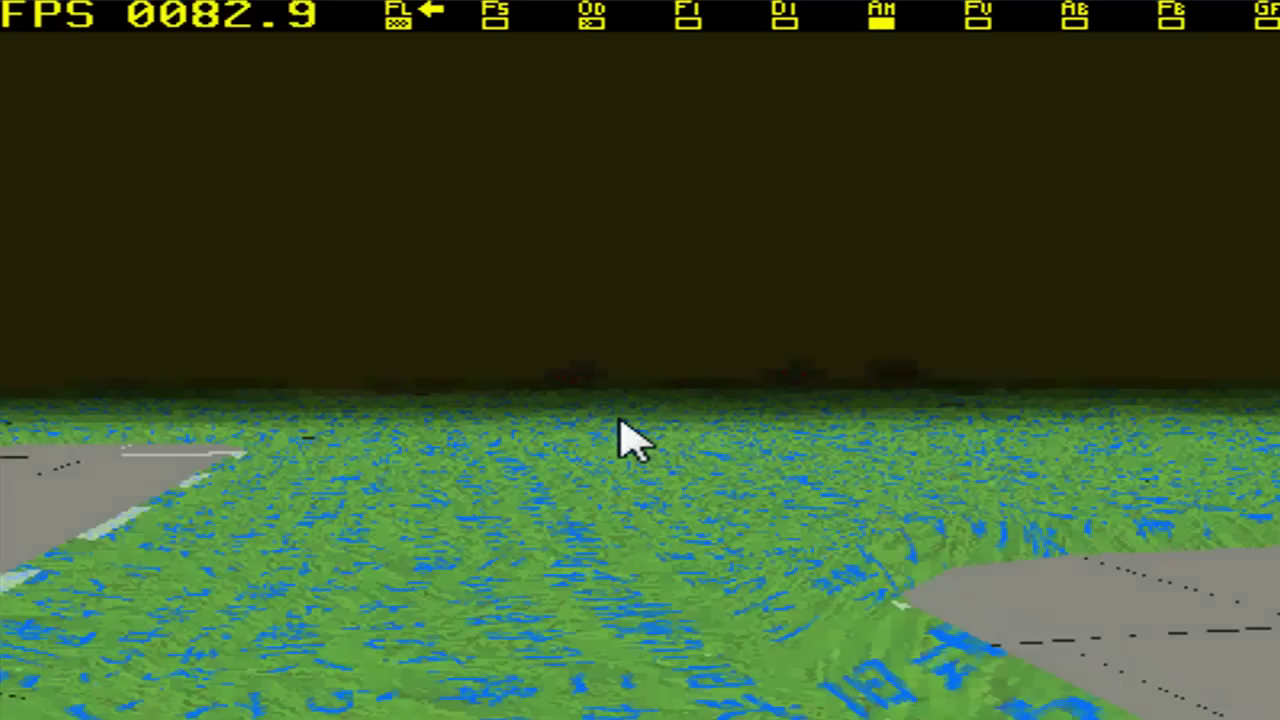
key(Up)
key(Up)
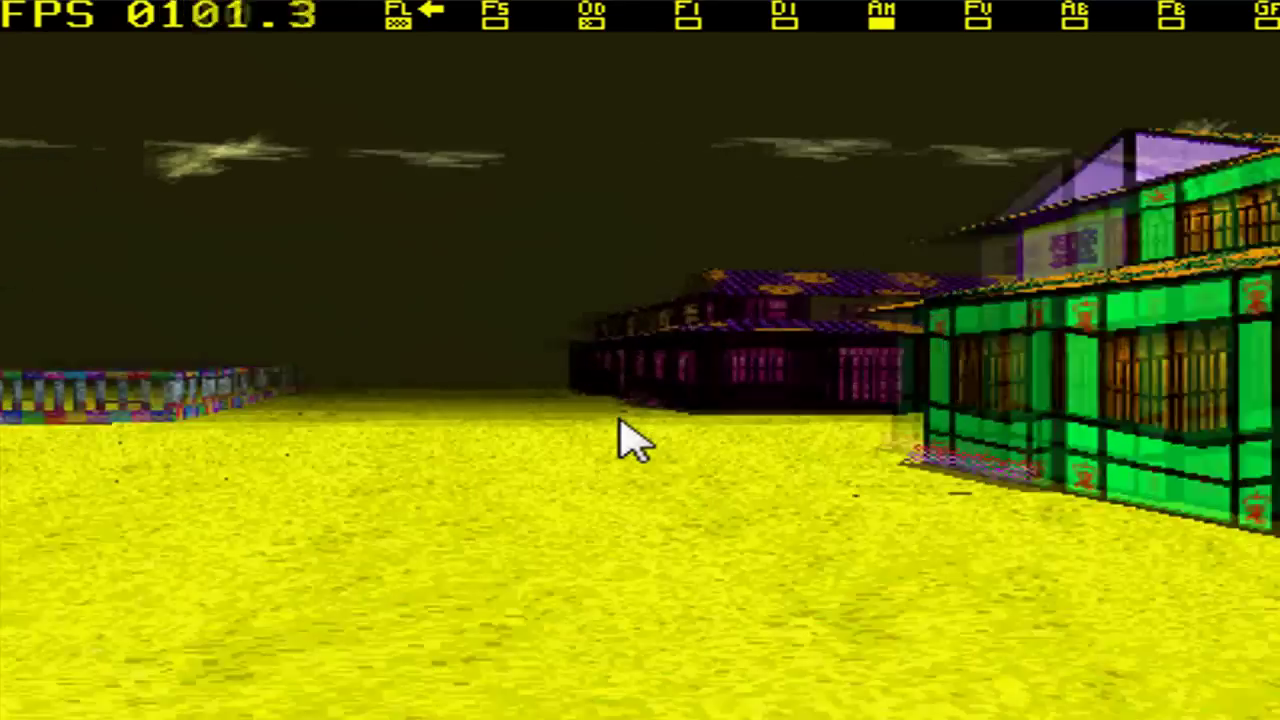
Approach the colourful fence and look all around the yellow town
key(Left)
key(Left)
key(Left)
key(Up)
key(Up)
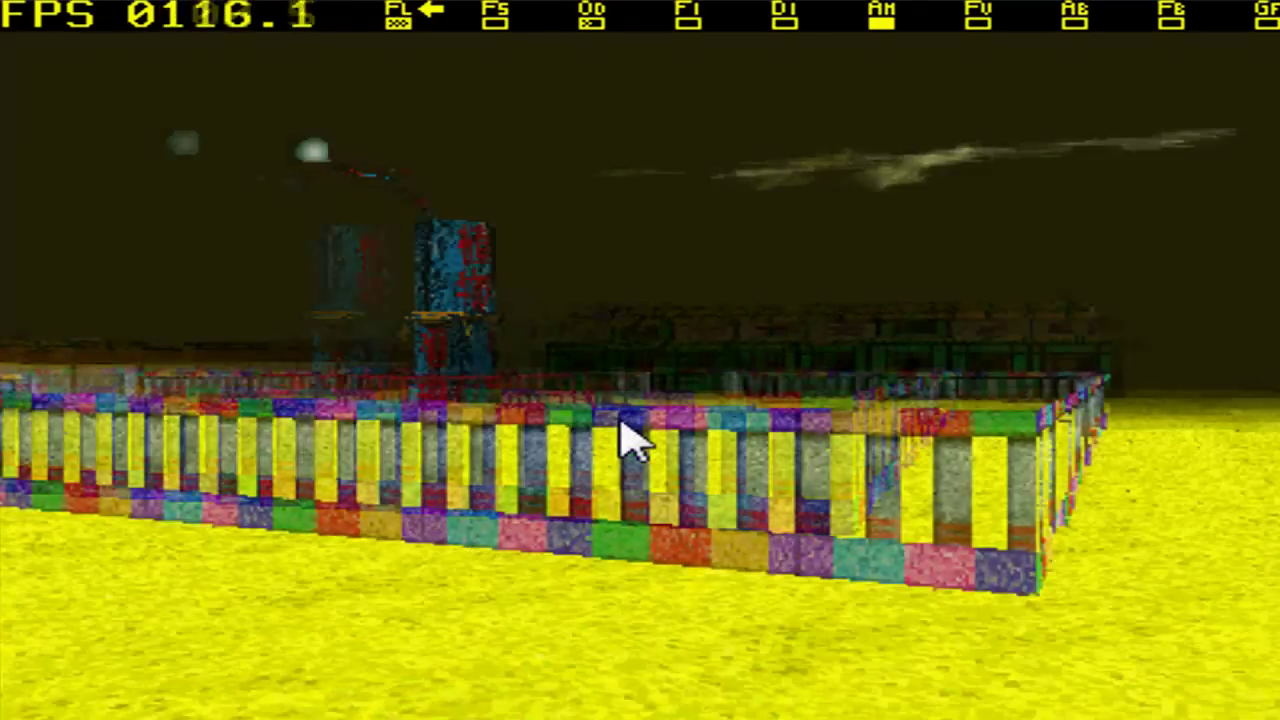
key(Left)
key(Left)
key(Left)
key(Left)
key(Left)
key(Left)
key(Left)
key(Left)
key(Left)
key(Left)
key(Left)
key(Left)
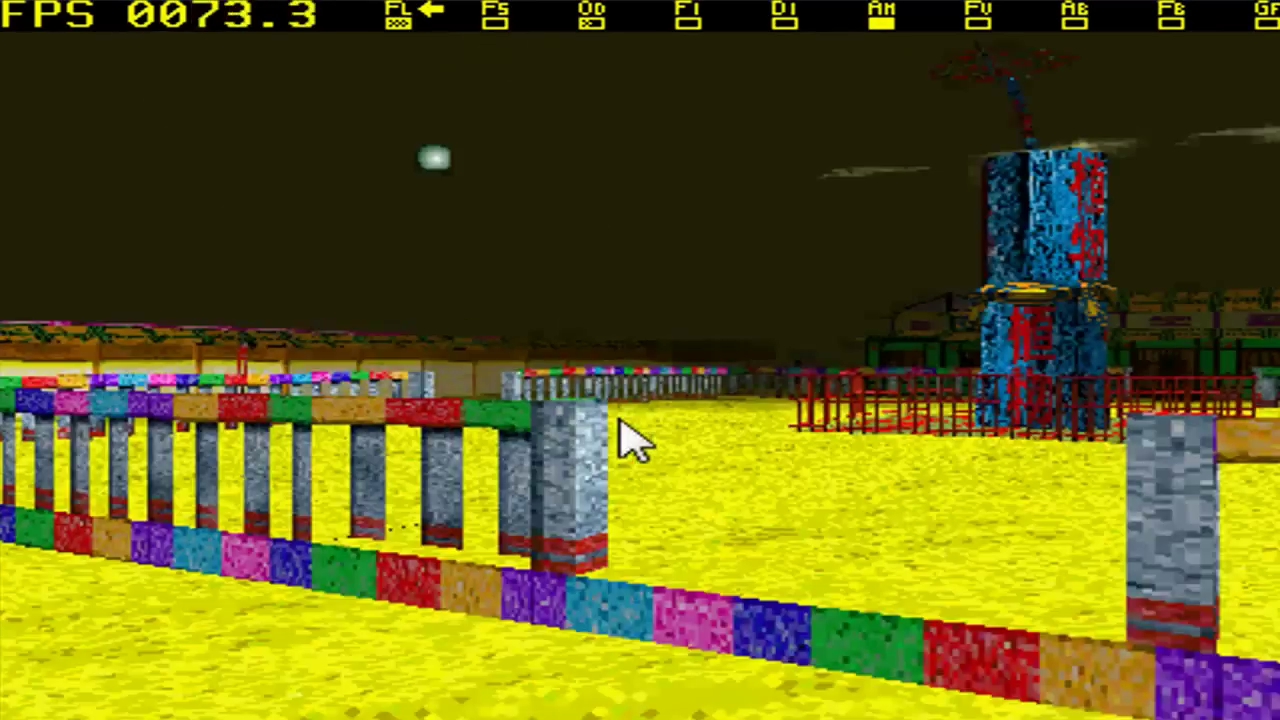
Walk to the blue pillar inside the red cage and stop in front of it
key(Right)
key(Right)
key(Up)
key(Right)
key(Right)
key(Up)
key(Right)
key(Up)
key(Up)
key(Up)
key(Up)
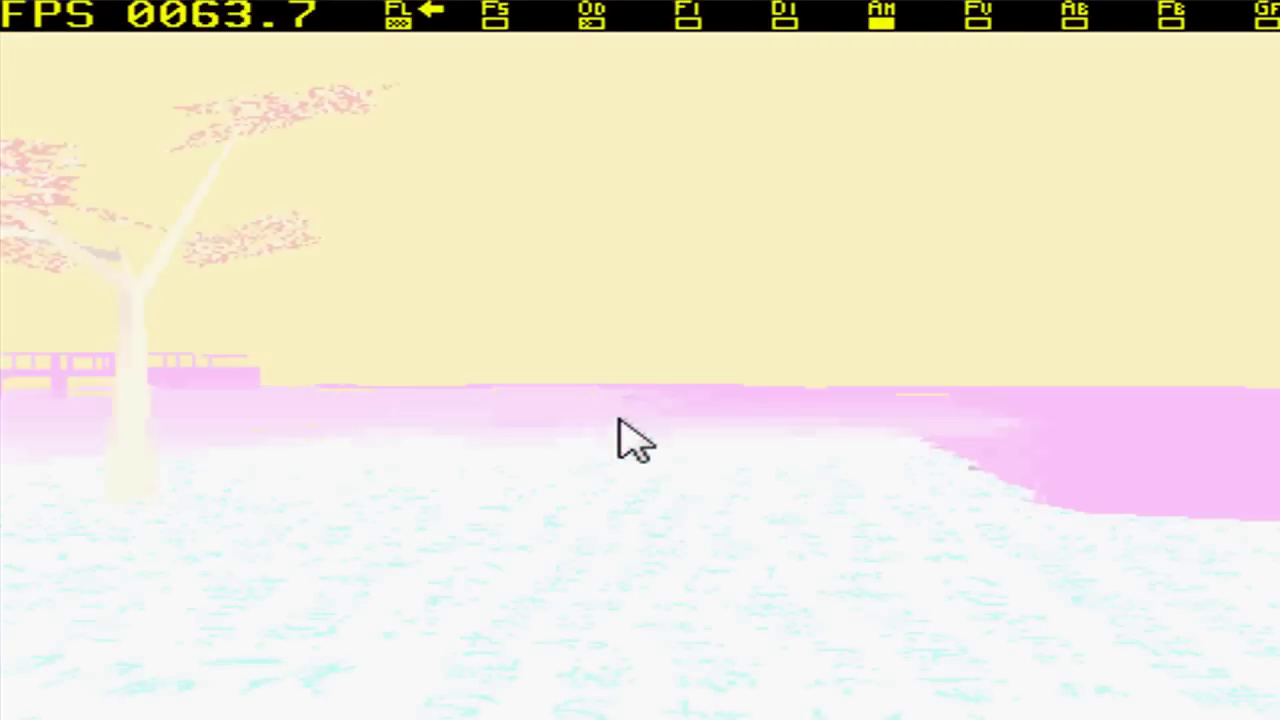
Walk past the pale tree and climb the steps onto the pier
key(Left)
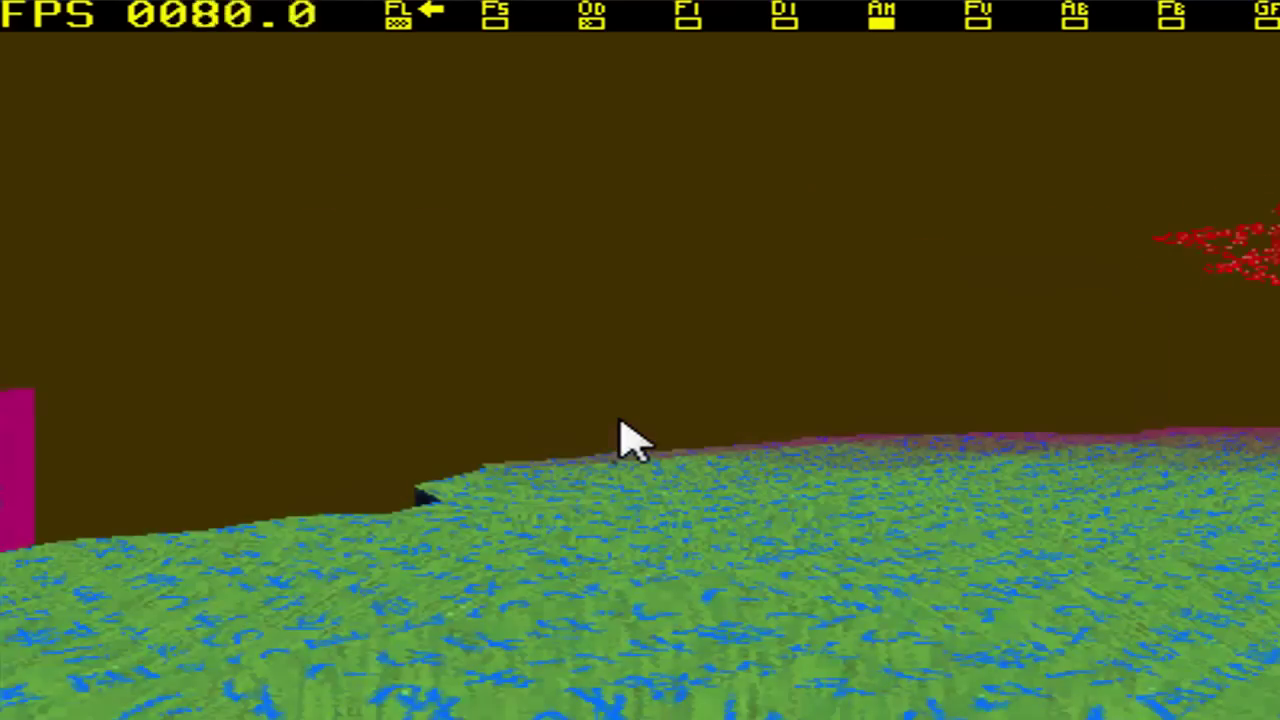
key(Right)
key(Down)
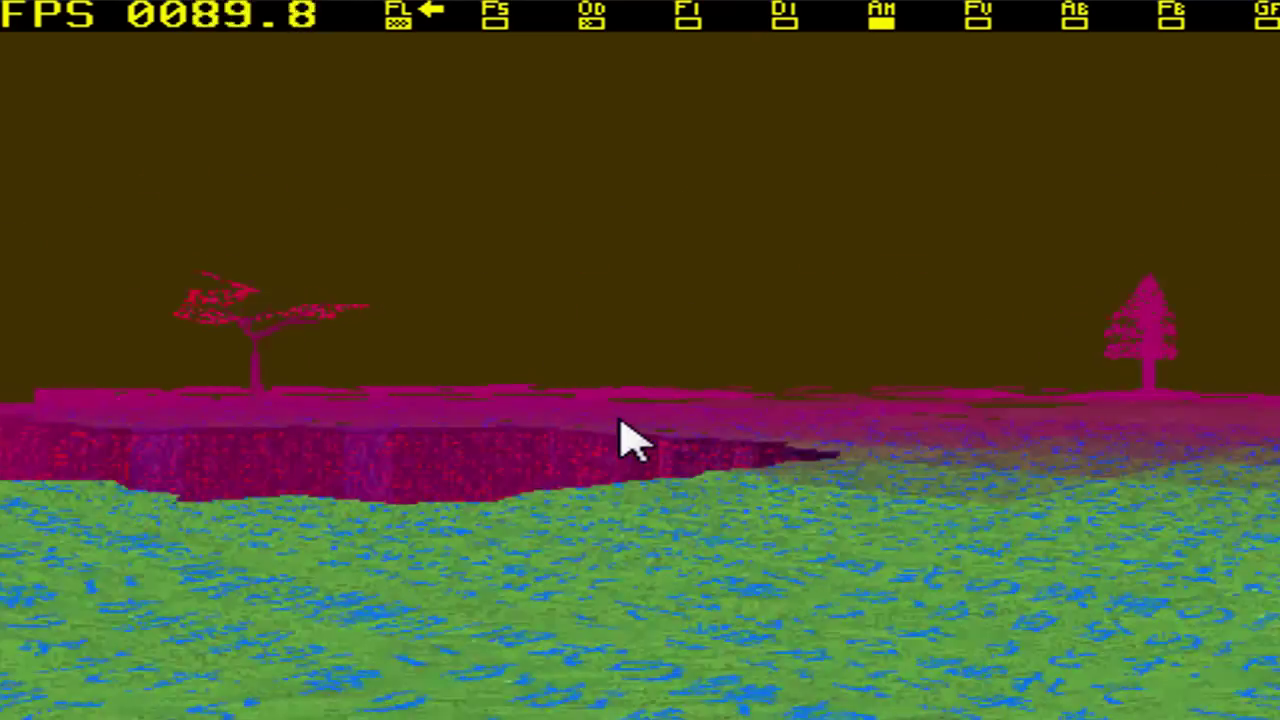
key(Right)
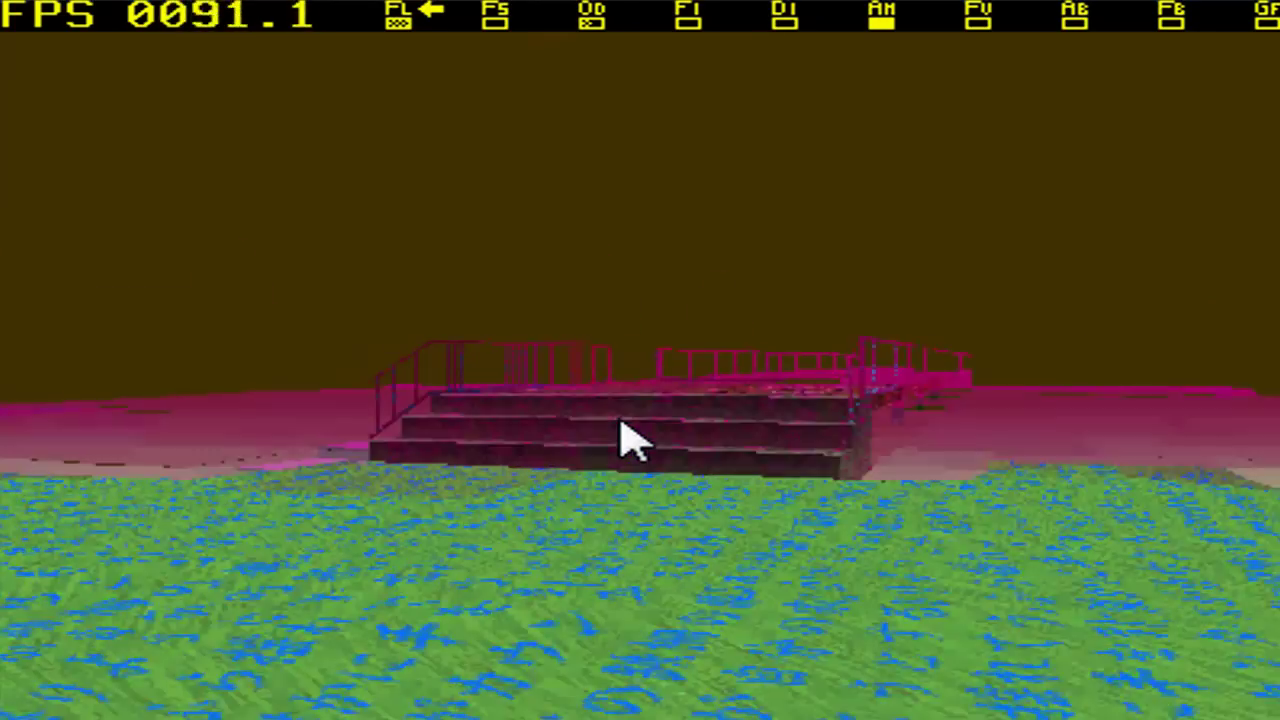
key(Up)
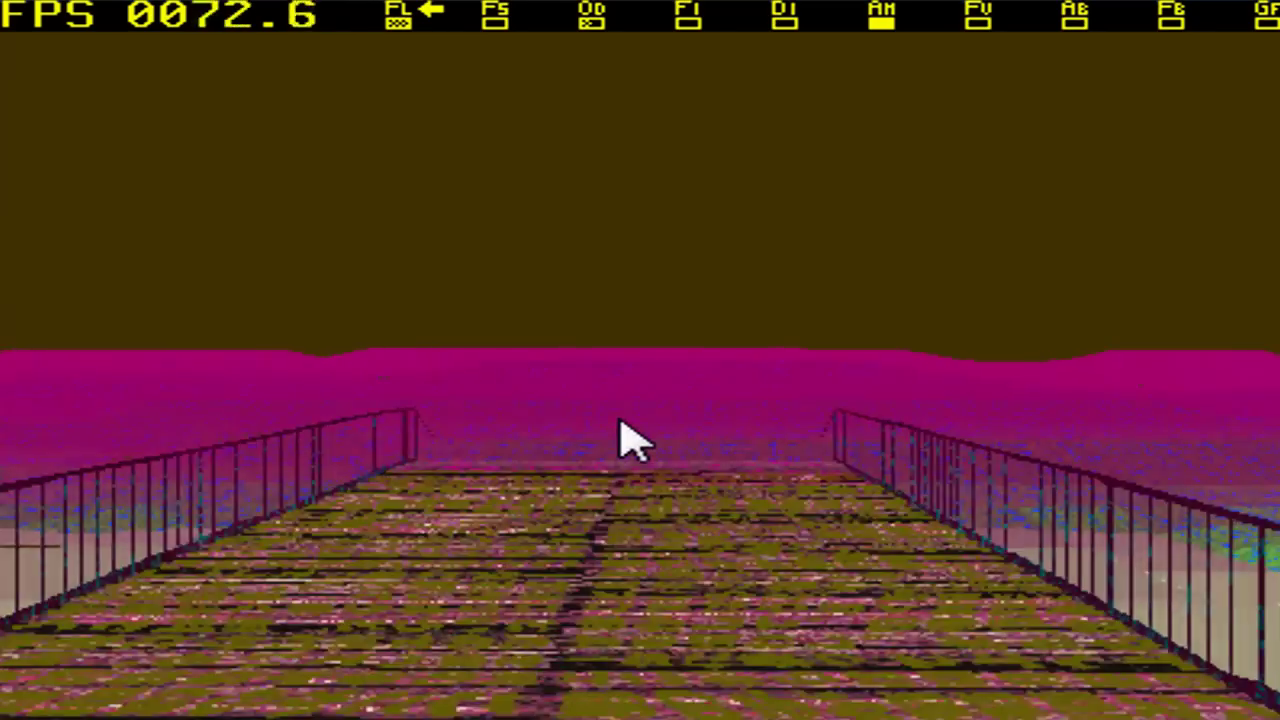
Leave the pier and cross the grassy slope
key(Up)
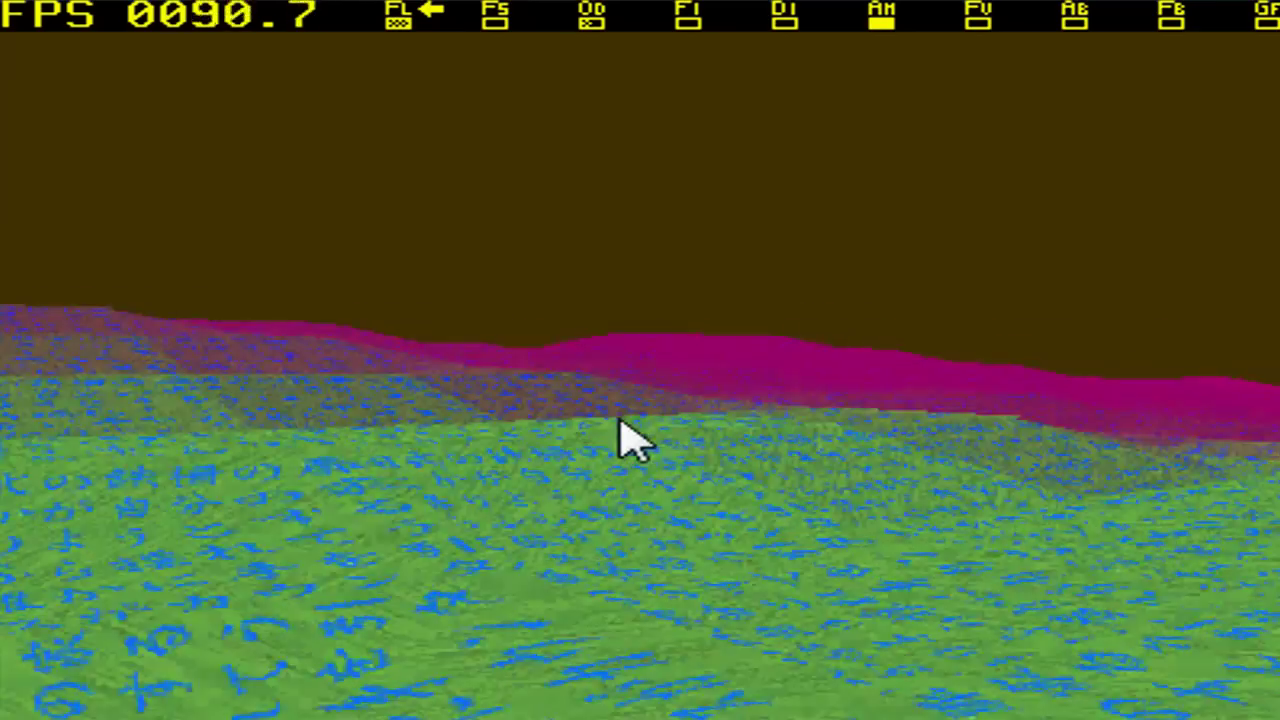
key(Left)
key(Up)
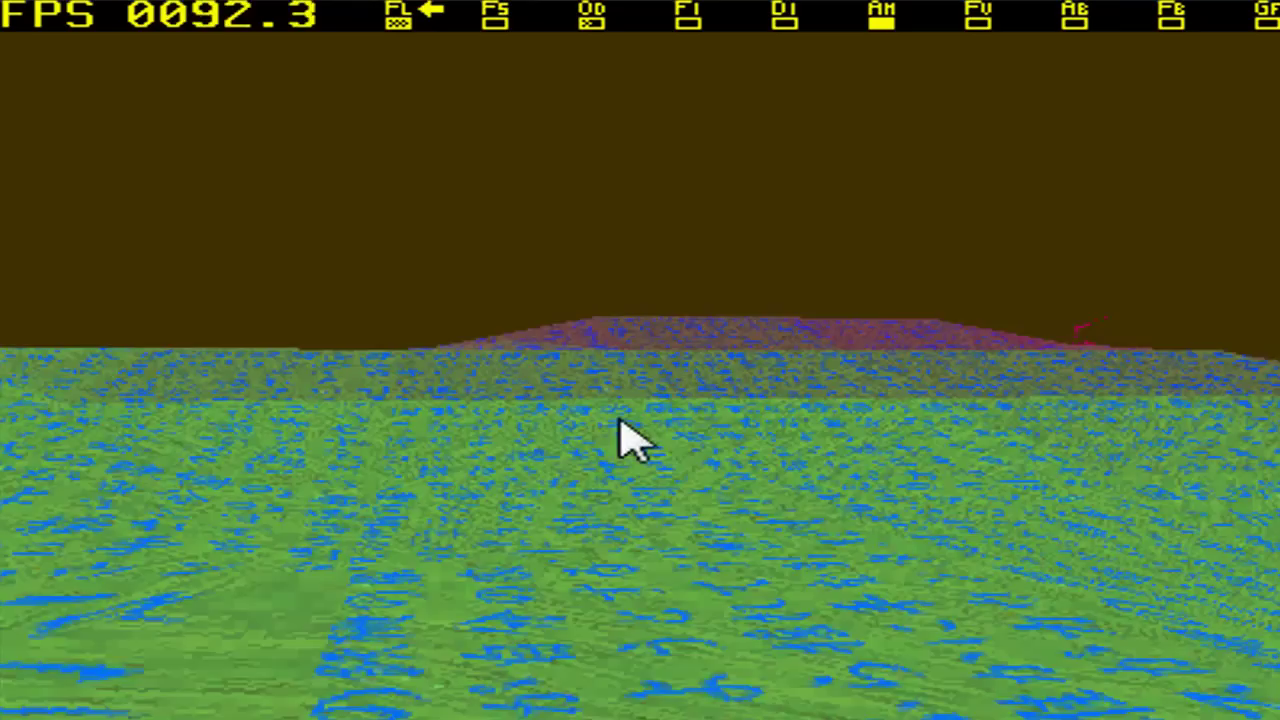
key(Left)
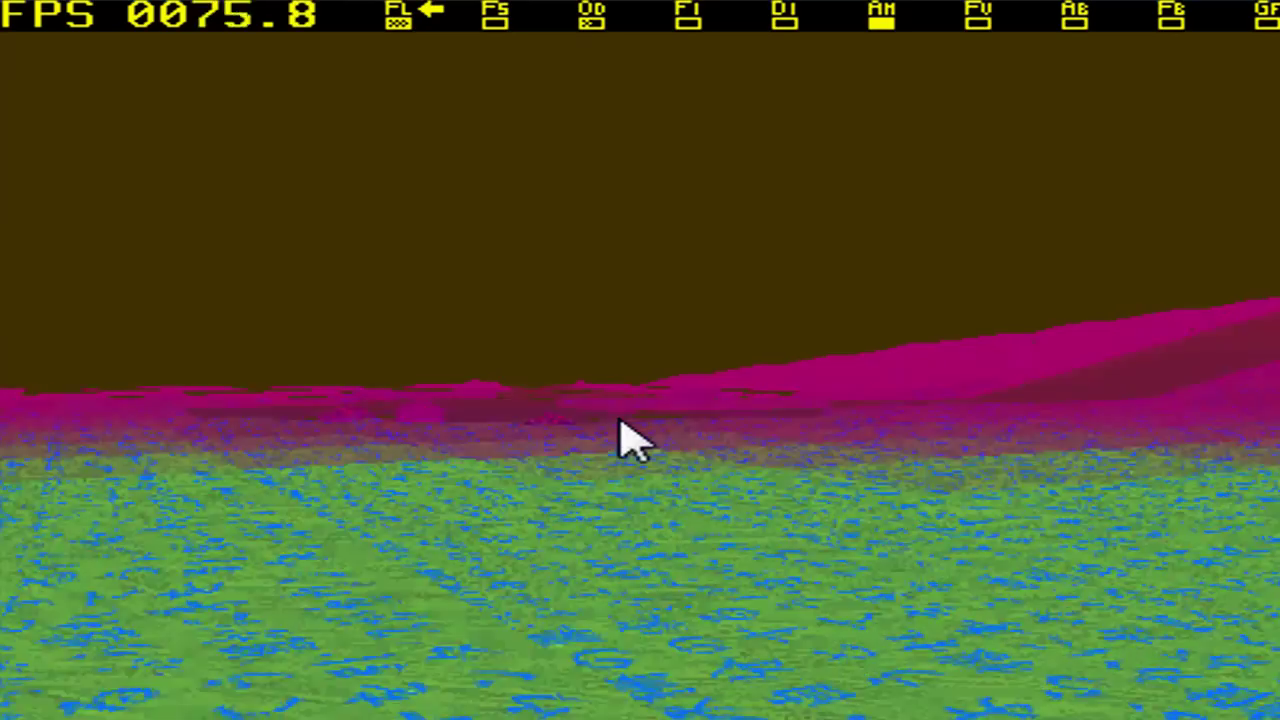
Follow the road to the pink towers and enter the walled courtyard between them
key(Left)
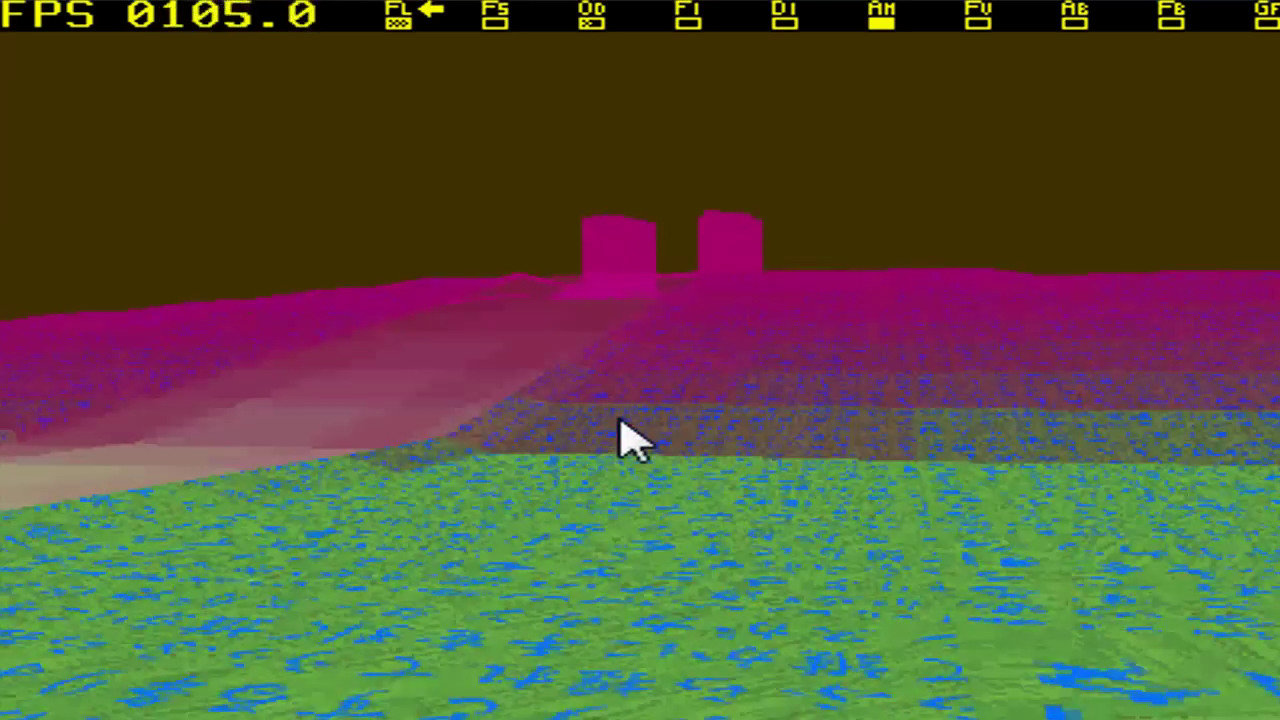
key(Up)
key(Right)
key(Up)
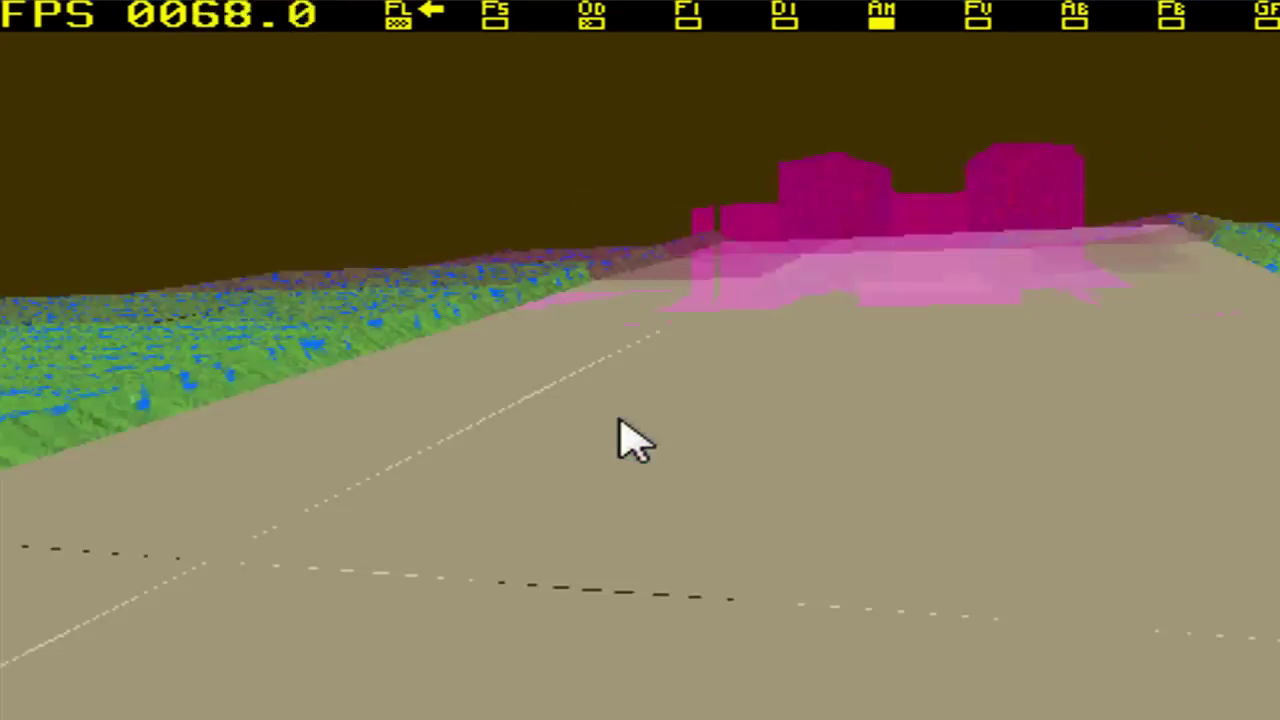
key(Up)
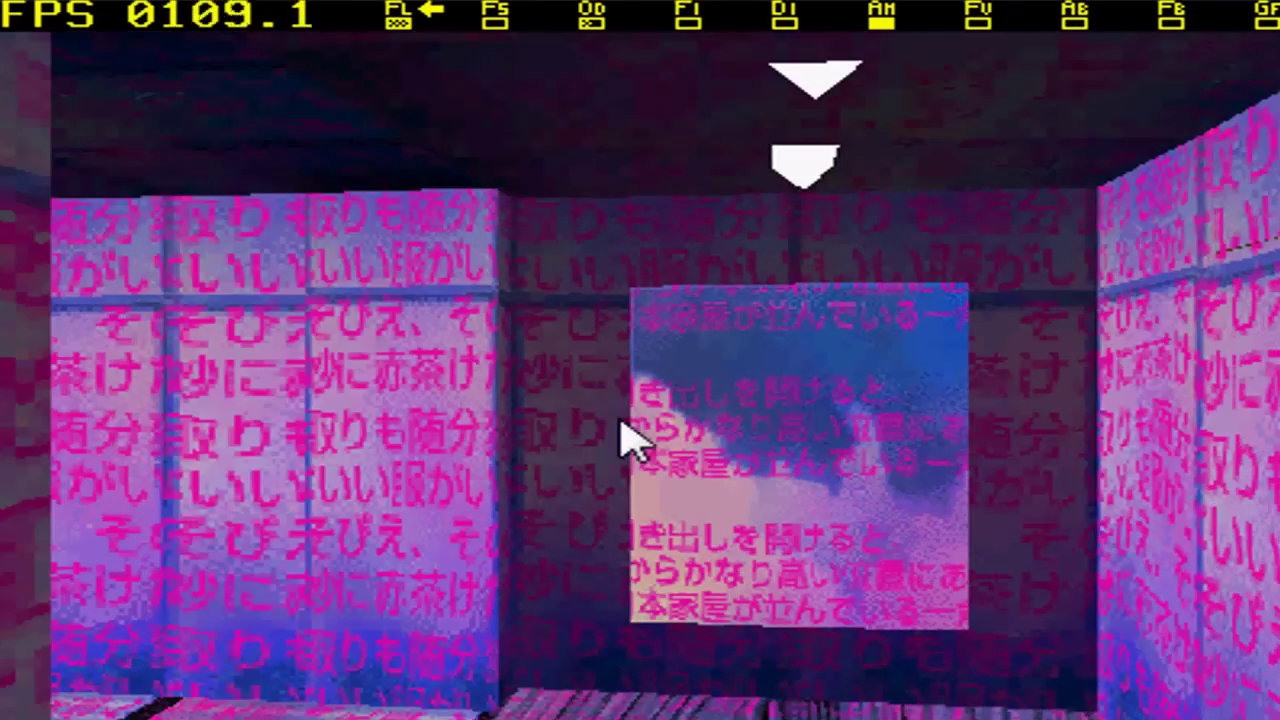
key(Left)
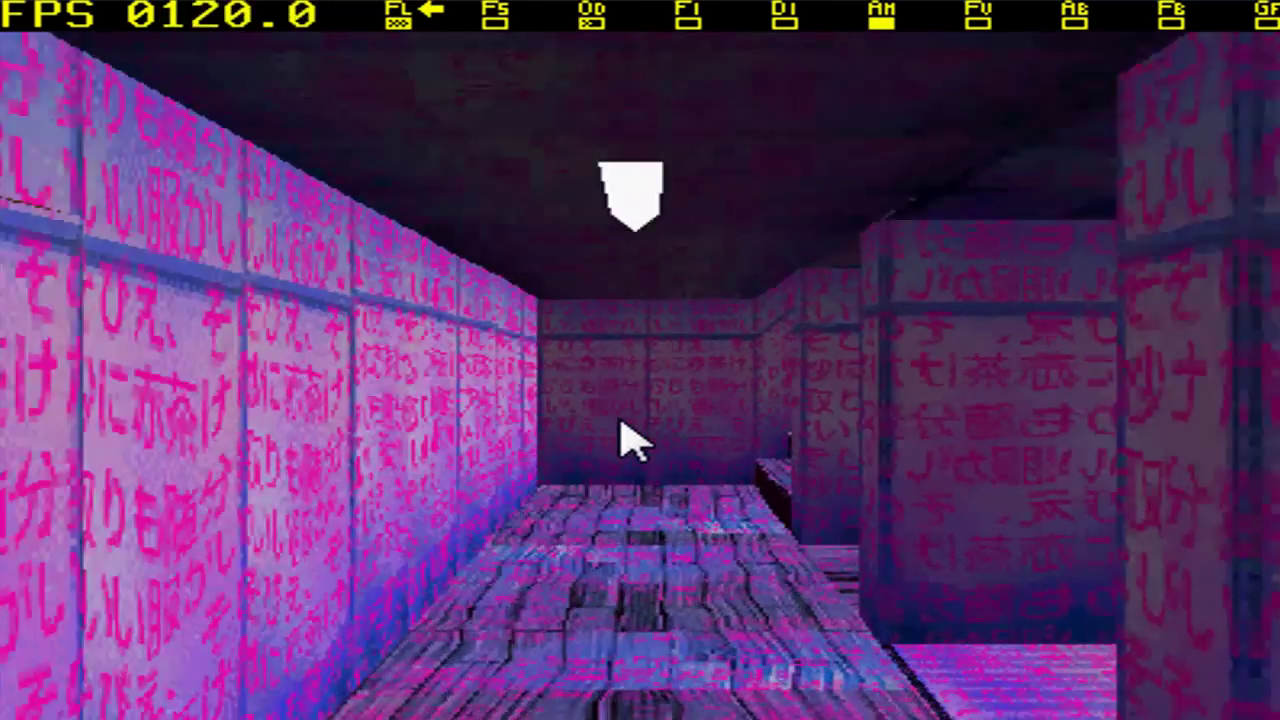
Leave the pink kanji-walled corridor and look across the field to the row of trees
key(Up)
key(Up)
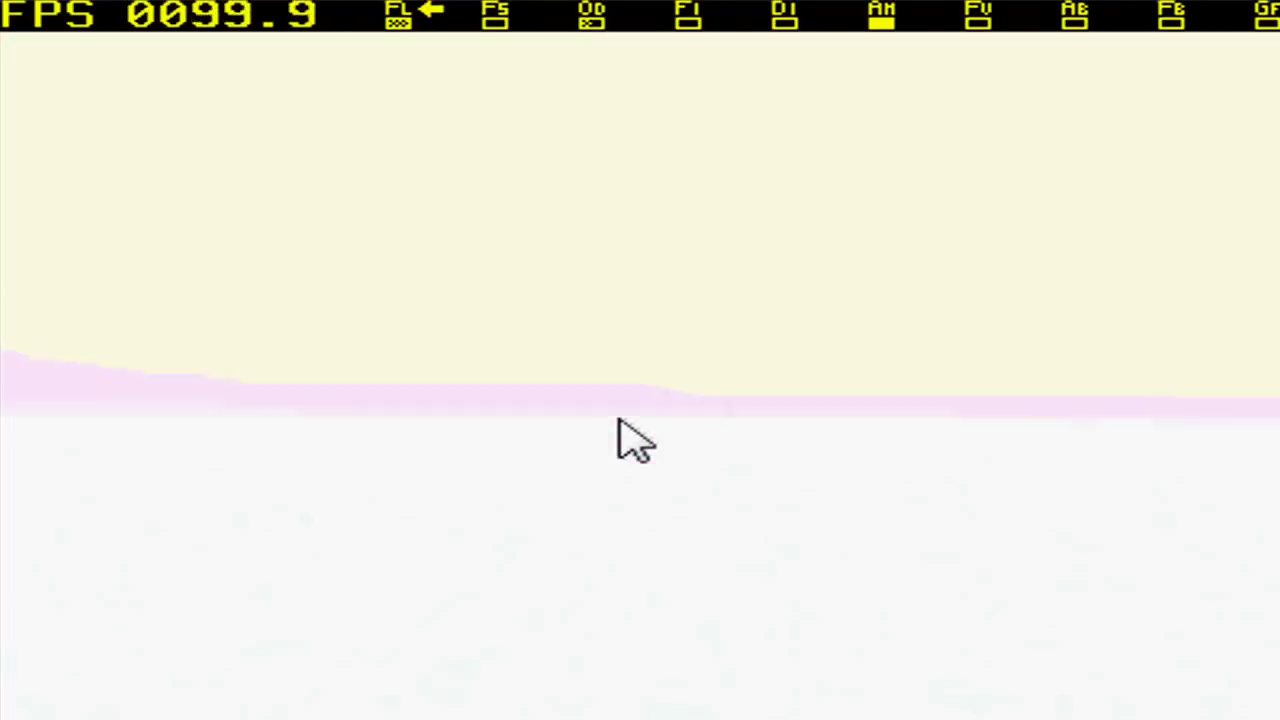
key(Left)
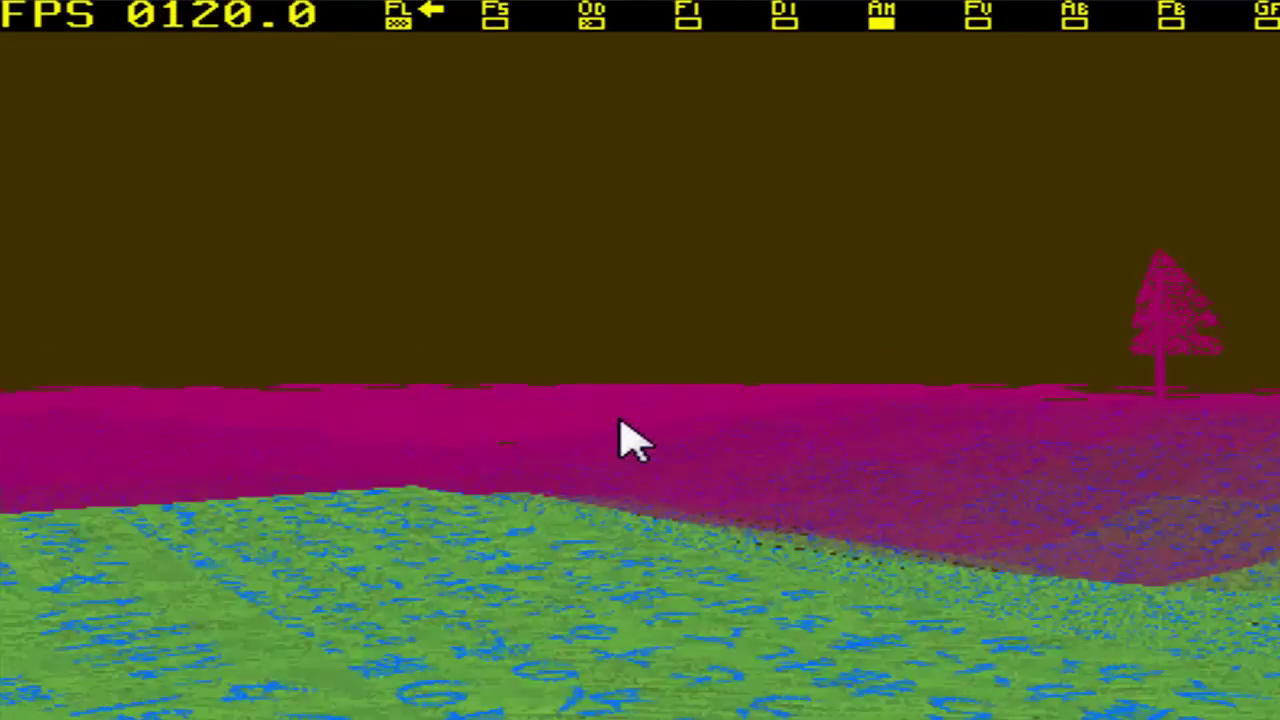
key(Left)
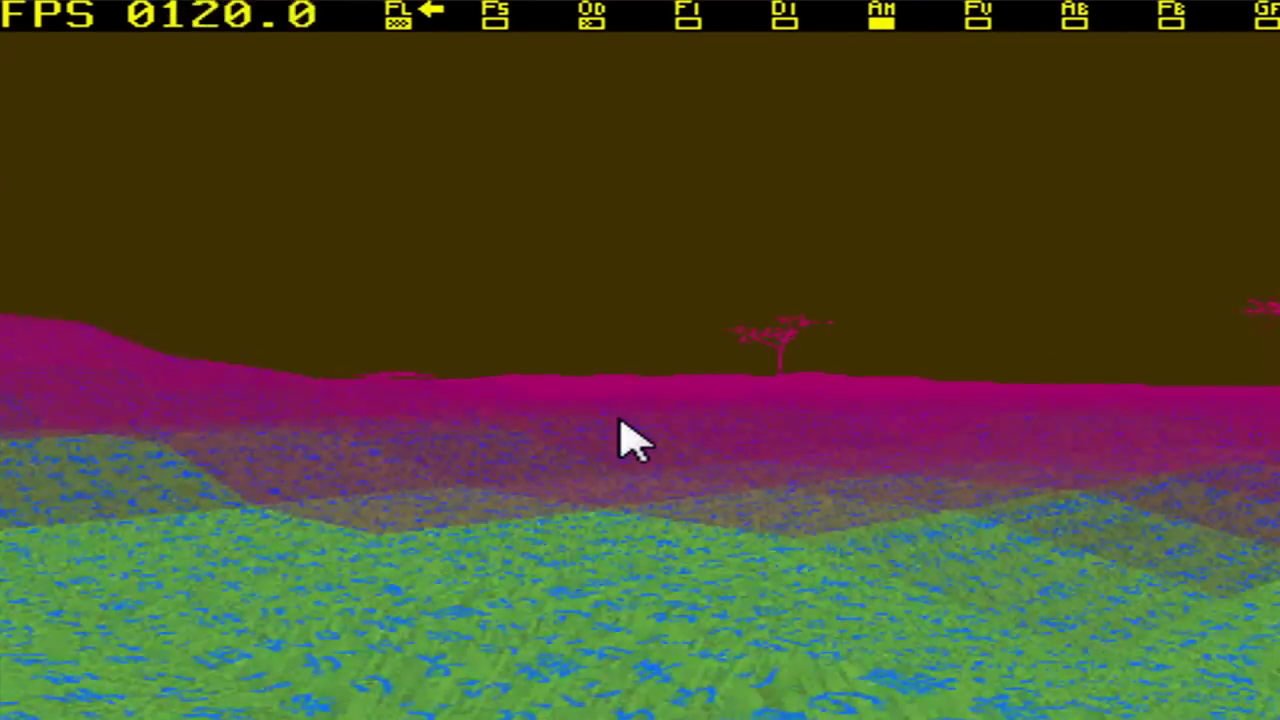
key(Left)
key(Left)
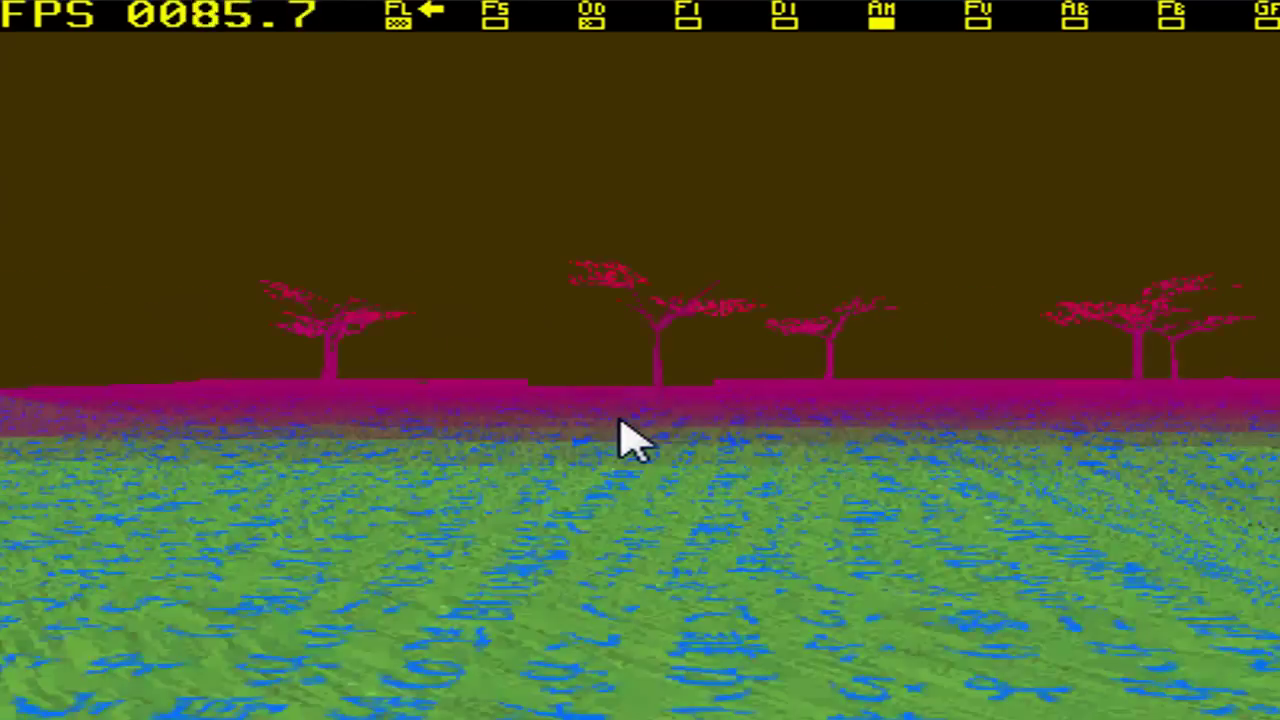
Walk toward the magenta building and turn to bring a tree ahead
key(Up)
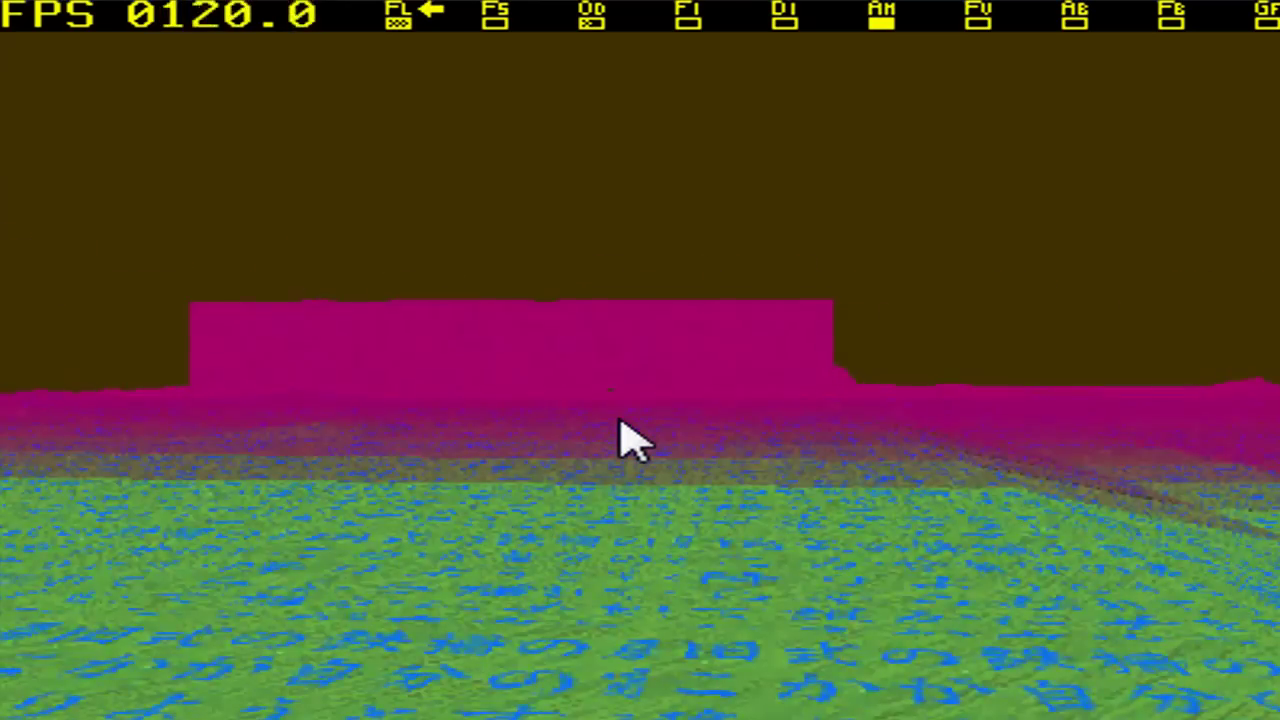
key(Up)
key(Right)
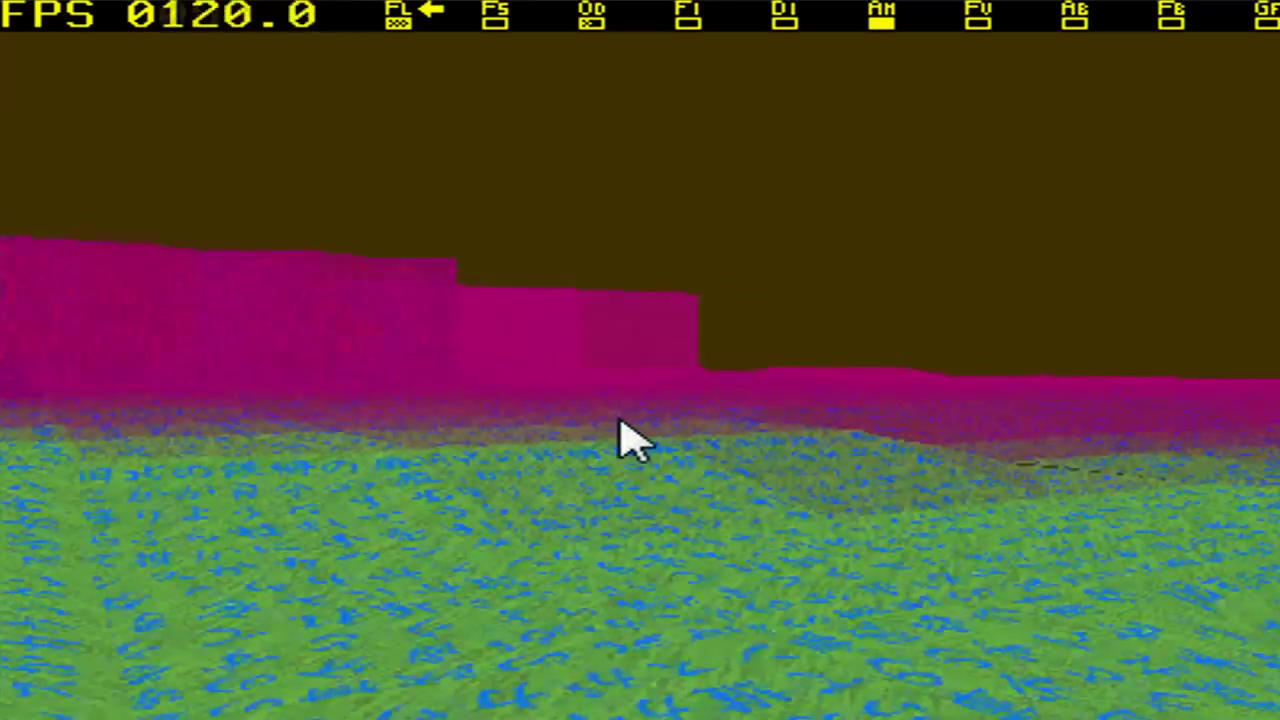
key(Left)
key(Left)
key(Left)
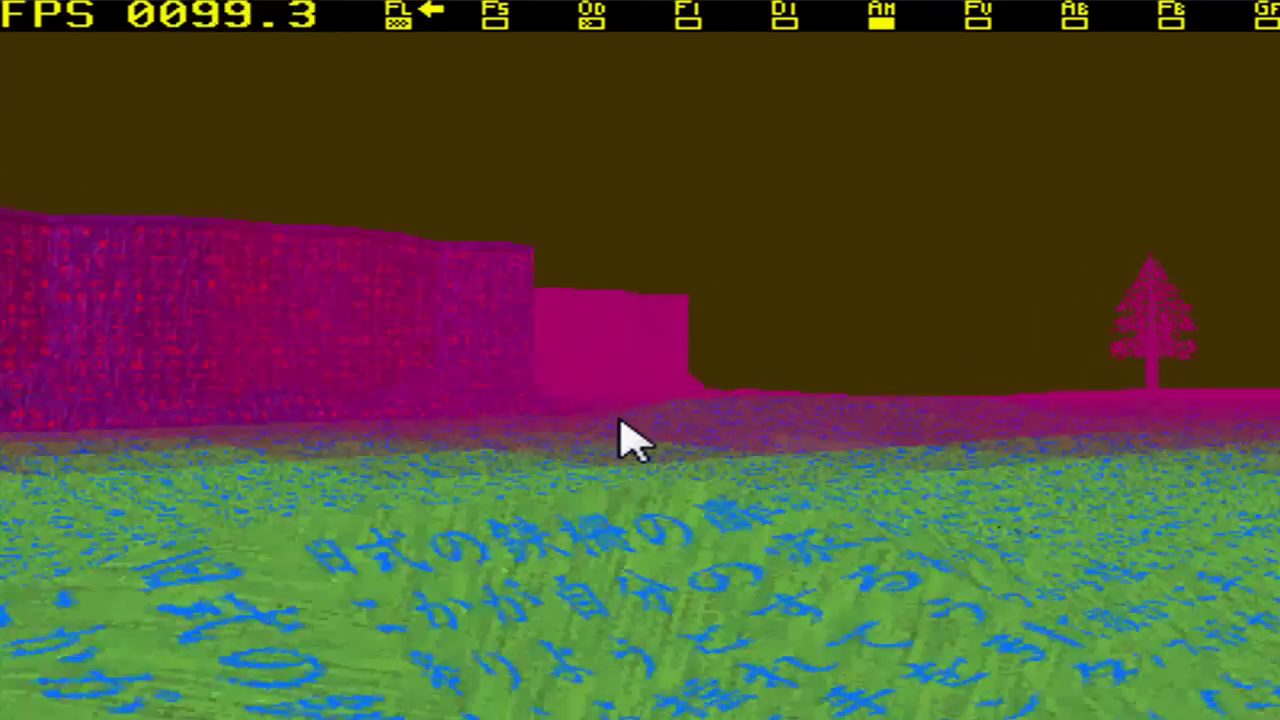
key(Right)
Walk past the magenta building toward the large magenta tree
key(Up)
key(Up)
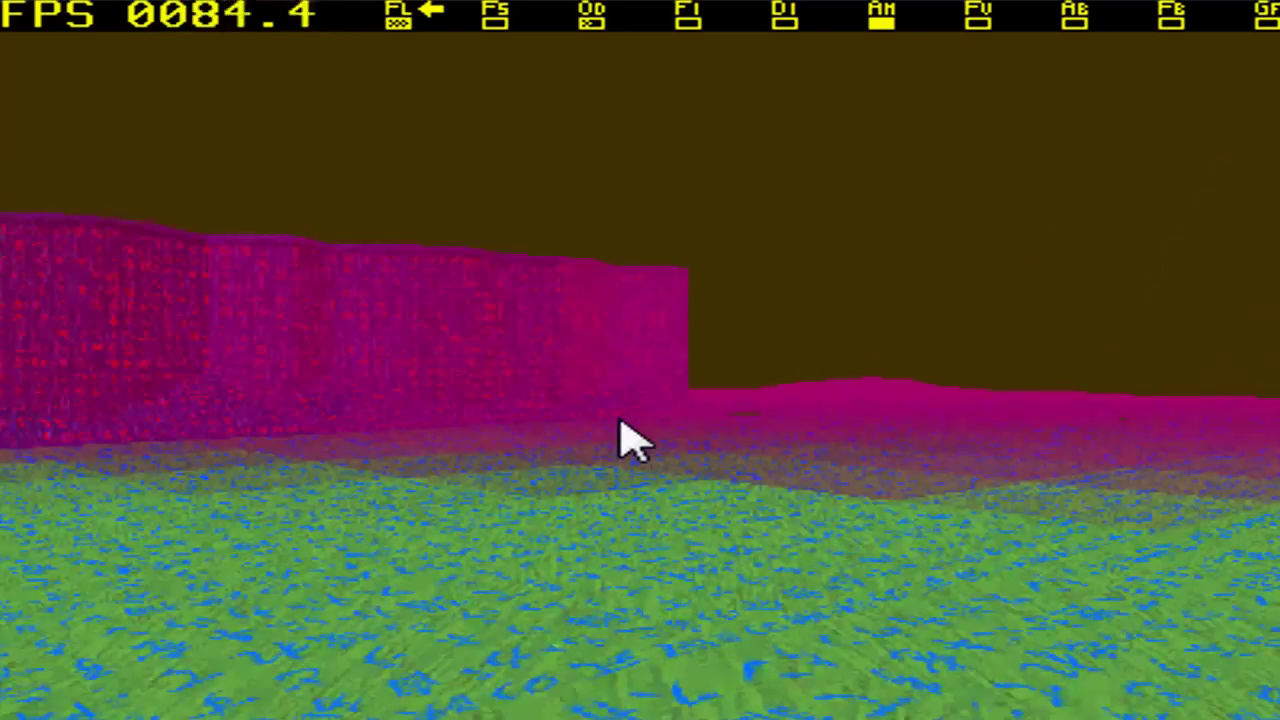
key(Up)
key(Right)
key(Up)
key(Up)
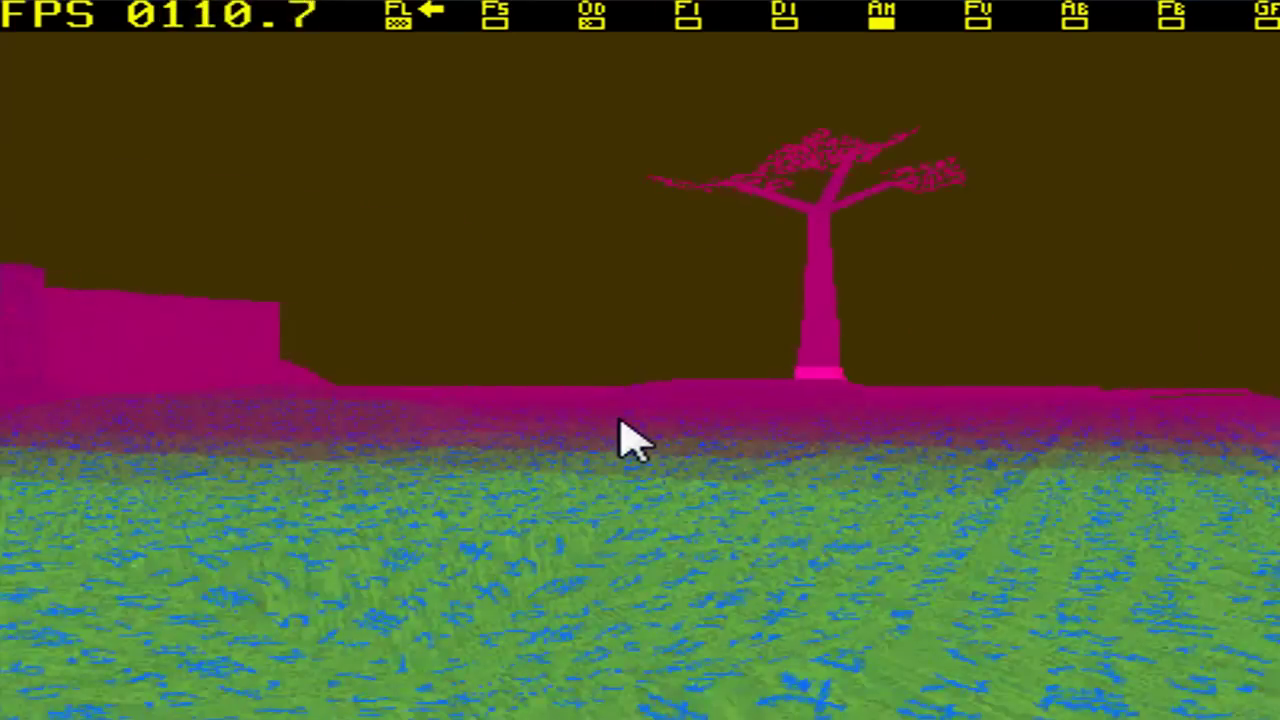
key(Up)
key(Up)
Walk into the large magenta tree, then along the stone building's wall
key(Right)
key(Up)
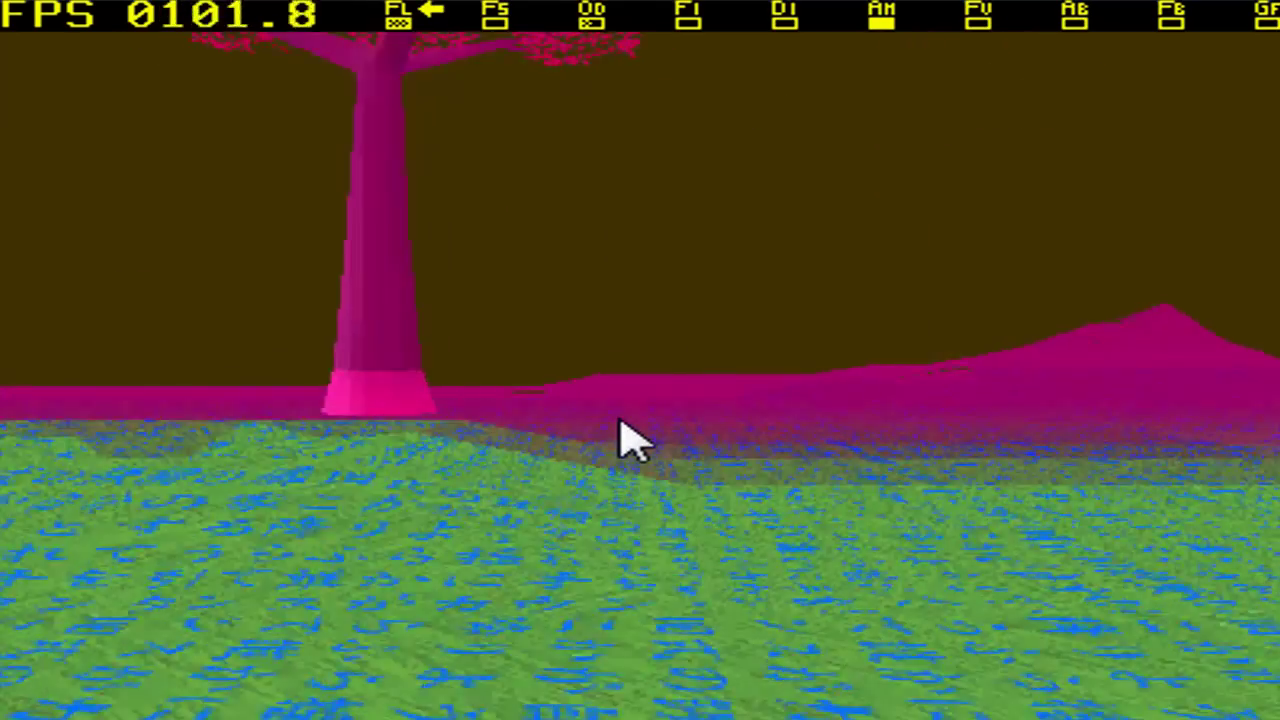
key(Left)
key(Up)
key(Up)
key(Up)
key(Up)
key(Up)
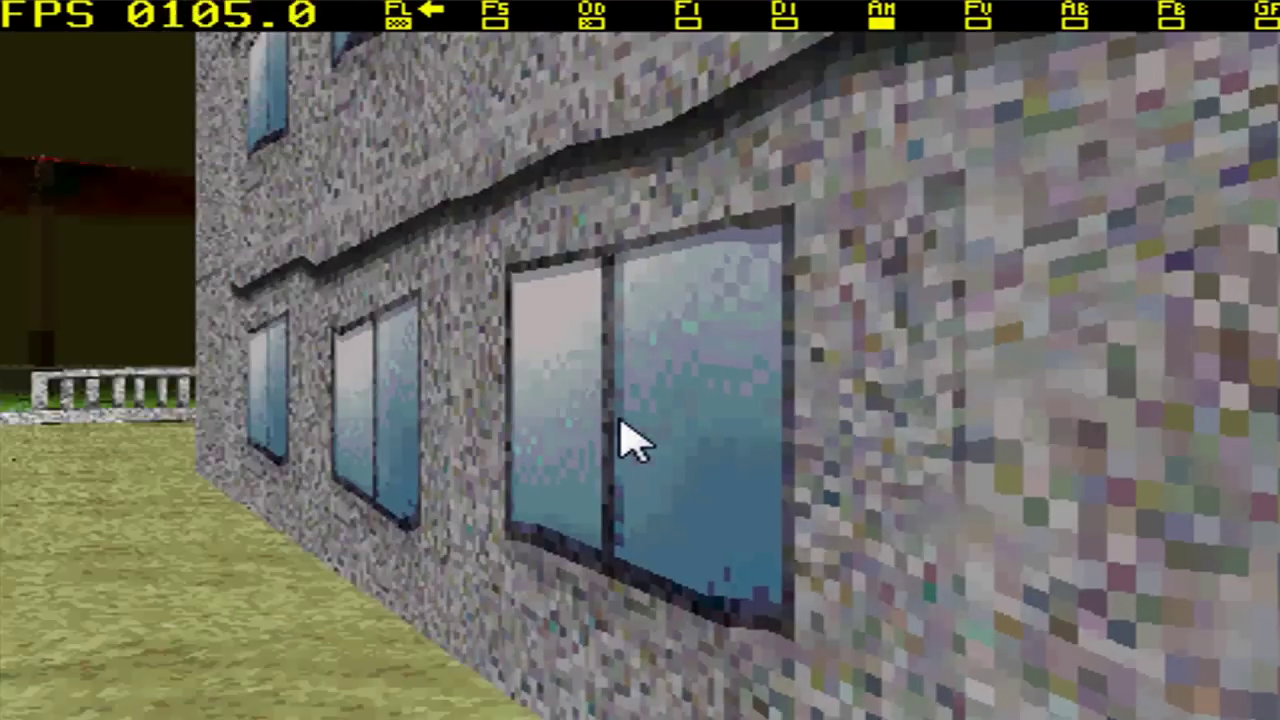
Walk through the alley between stone buildings toward the fence
key(Left)
key(Left)
key(Up)
key(Up)
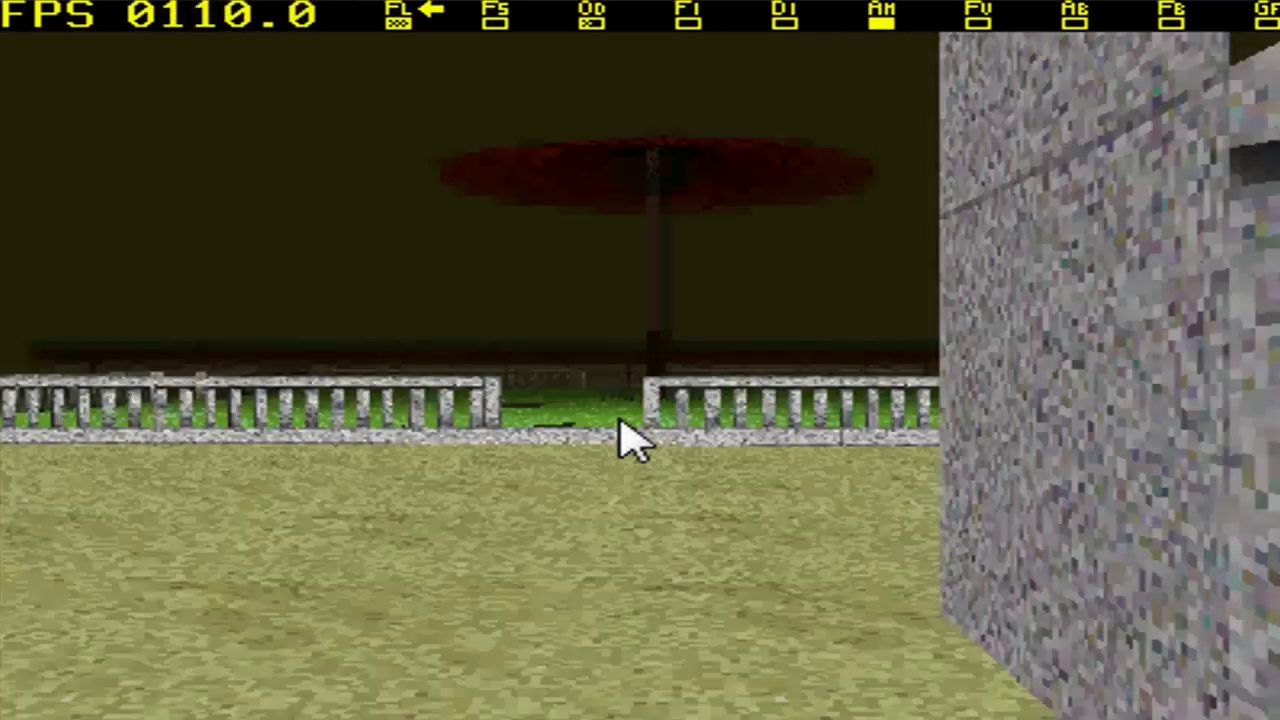
key(Up)
key(Left)
key(Left)
key(Left)
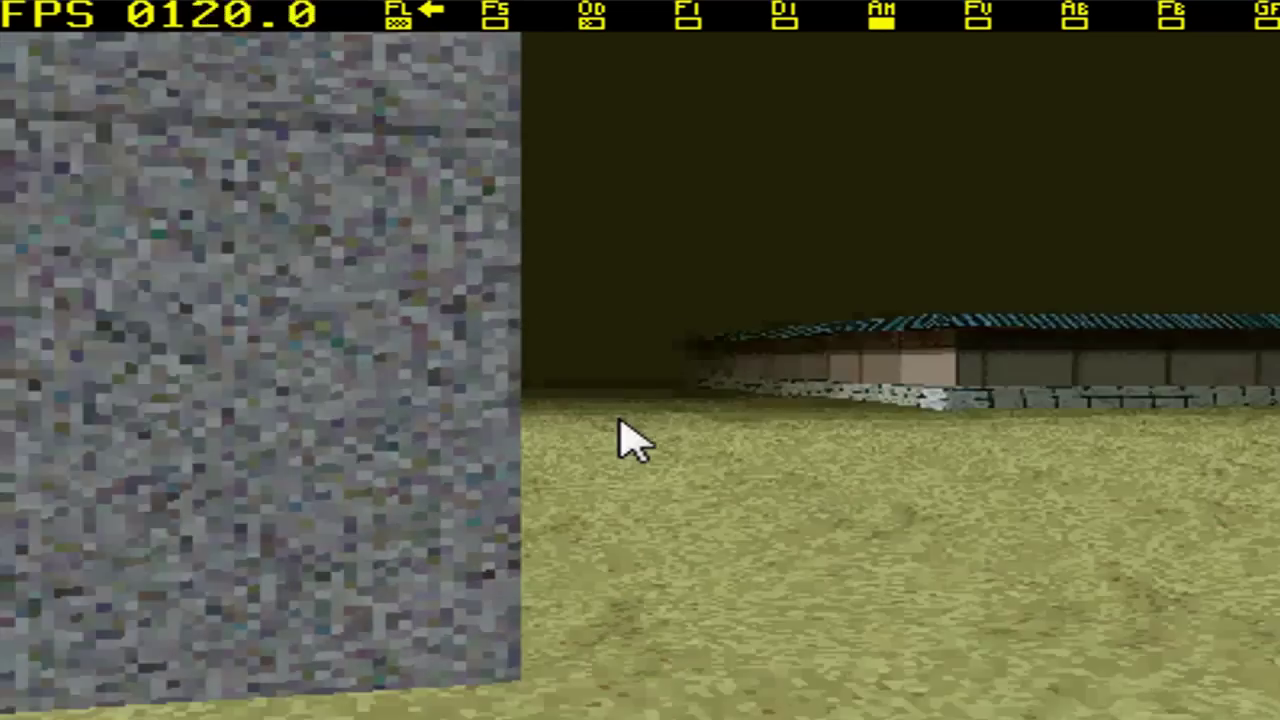
key(Left)
key(Left)
key(Left)
key(Left)
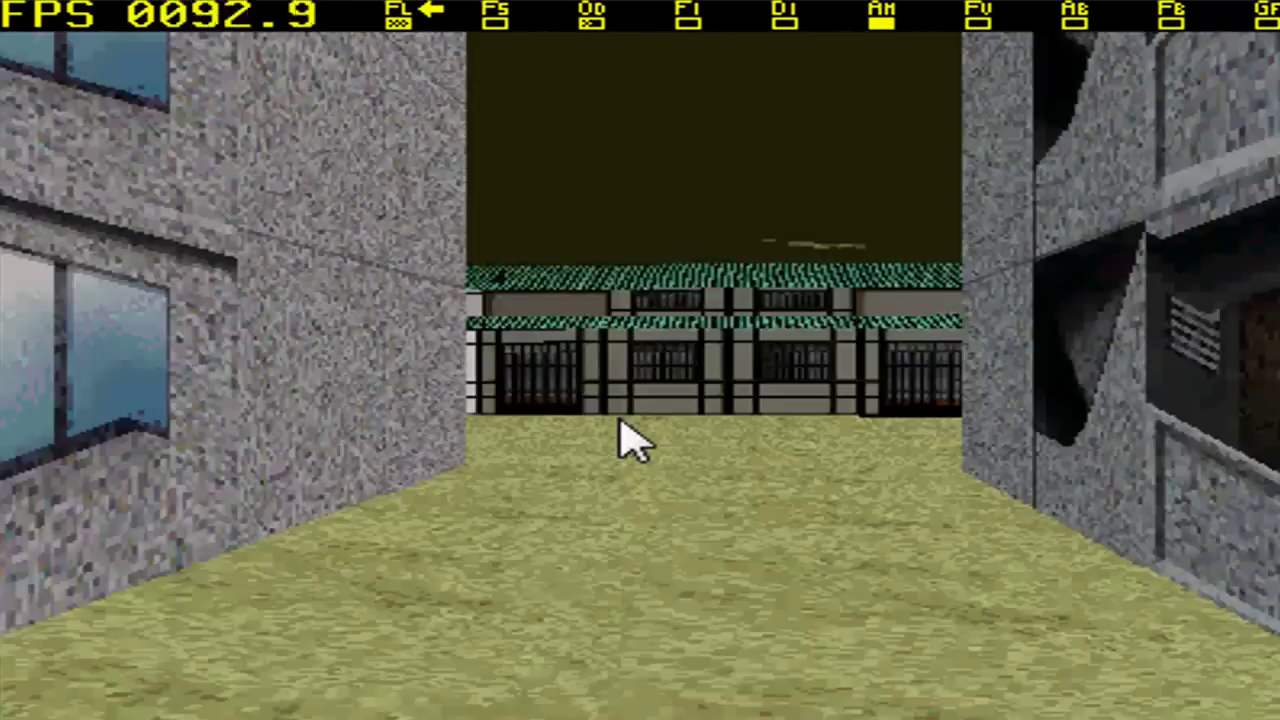
Leave the alley and walk down the street between the buildings
key(Up)
key(Up)
key(Right)
key(Right)
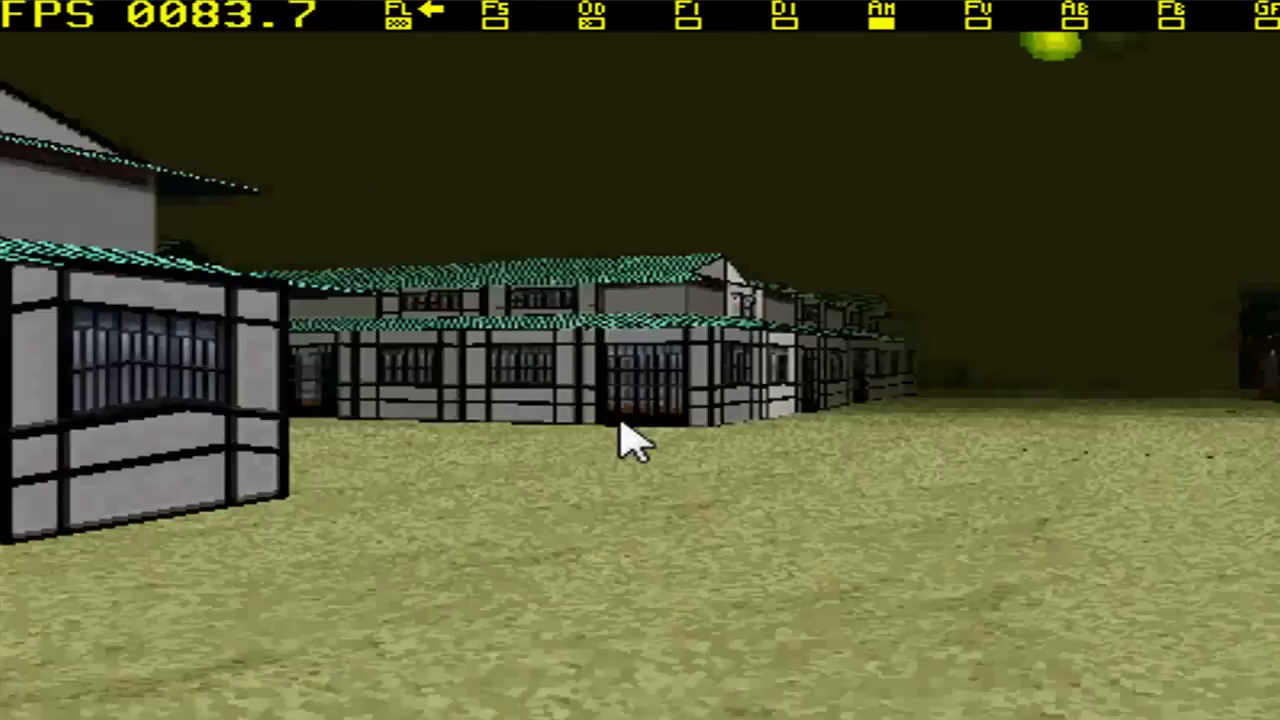
key(Right)
key(Right)
key(Up)
key(Up)
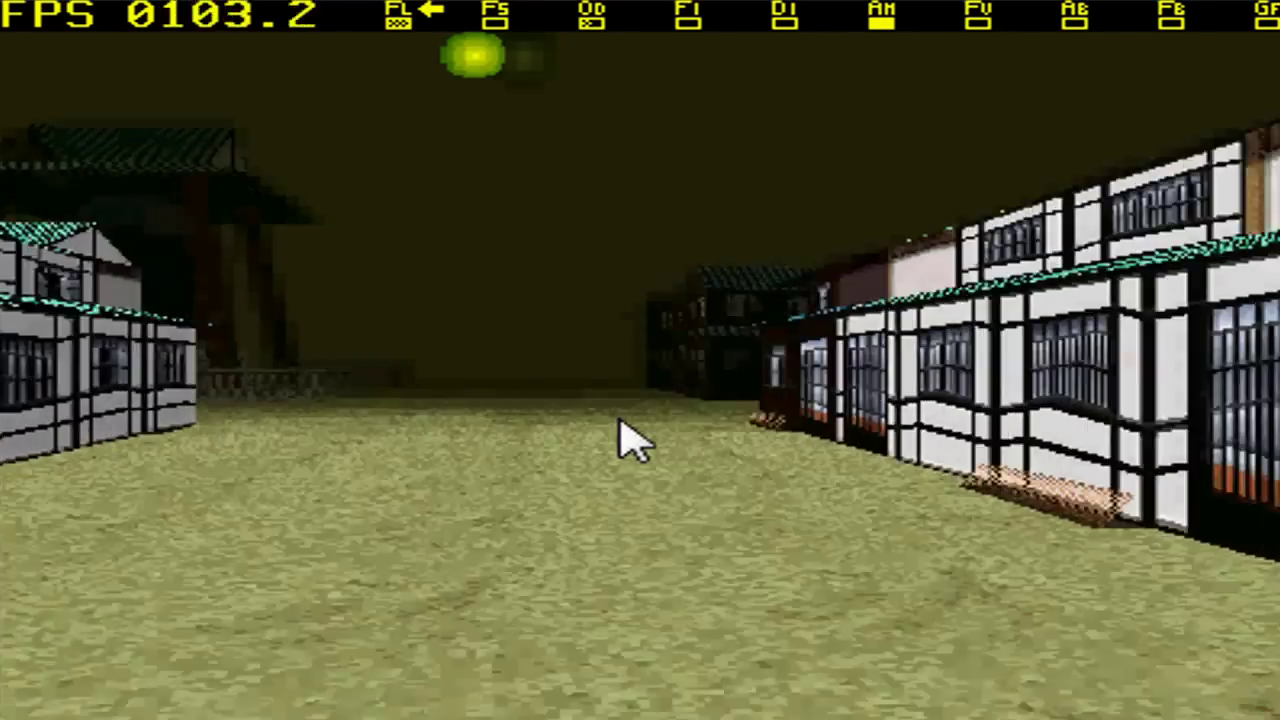
key(Up)
key(Up)
Back up beside the building and face along the fence by the wooden sheds
key(Down)
key(Down)
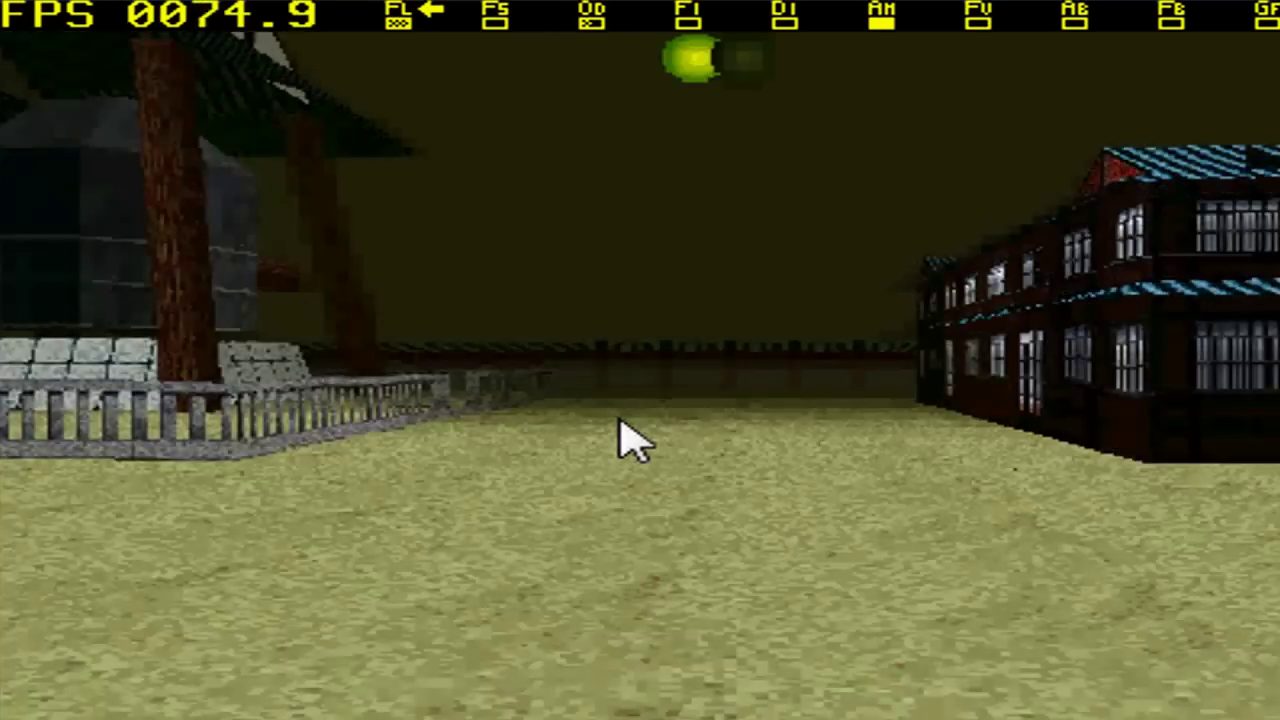
key(Left)
key(Left)
key(Left)
key(Left)
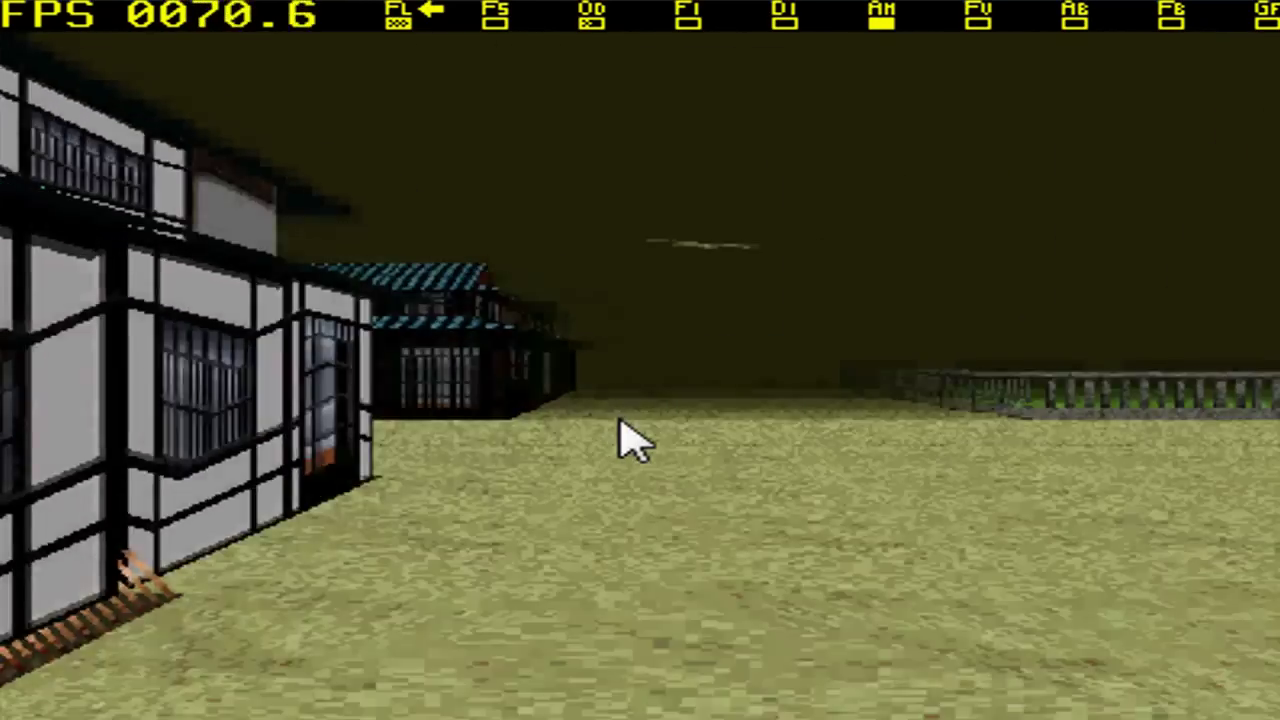
key(Down)
key(Down)
key(Right)
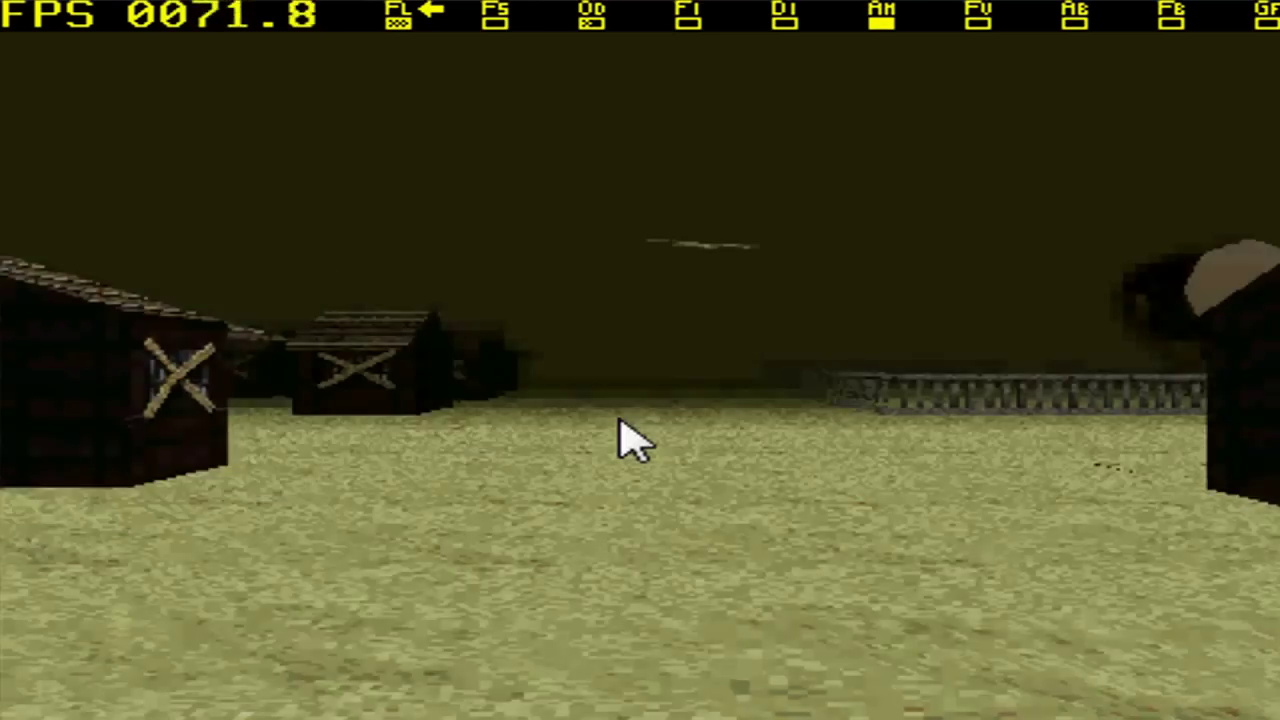
Walk between the wooden sheds up to the arched brick wall
key(Up)
key(Up)
key(Up)
key(Up)
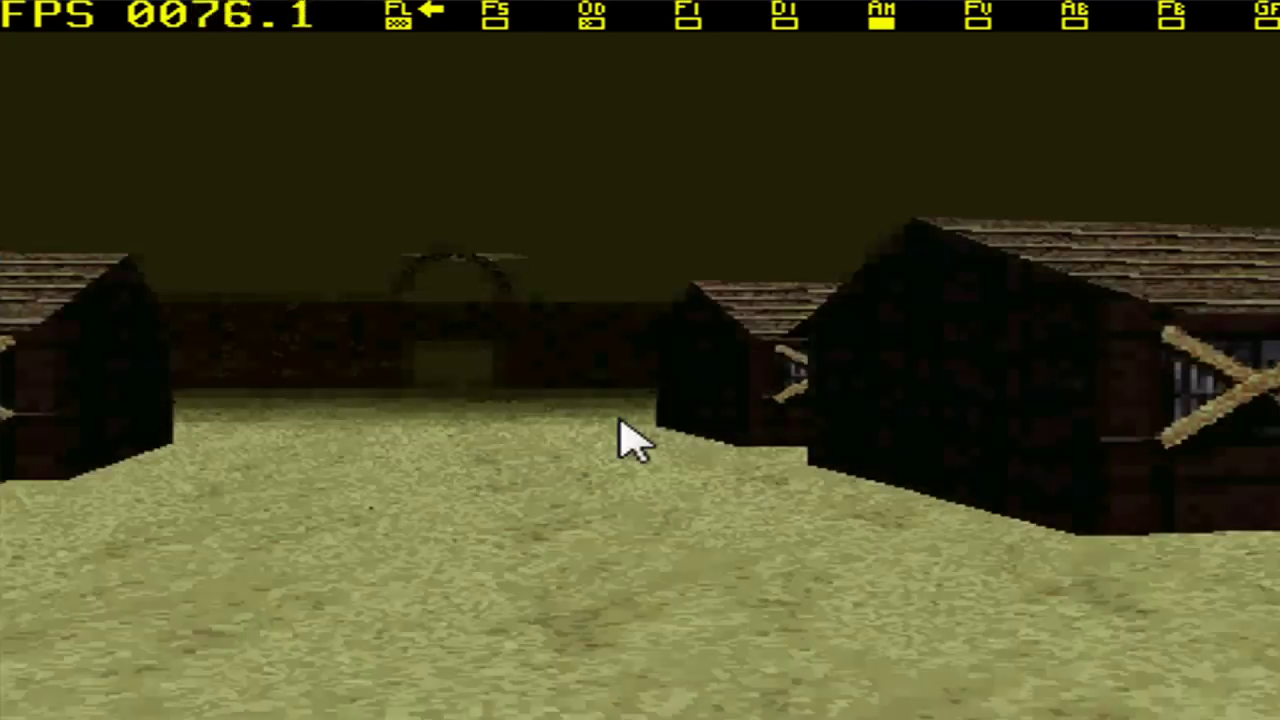
key(Up)
key(Up)
key(Up)
key(Up)
key(Left)
key(Up)
key(Up)
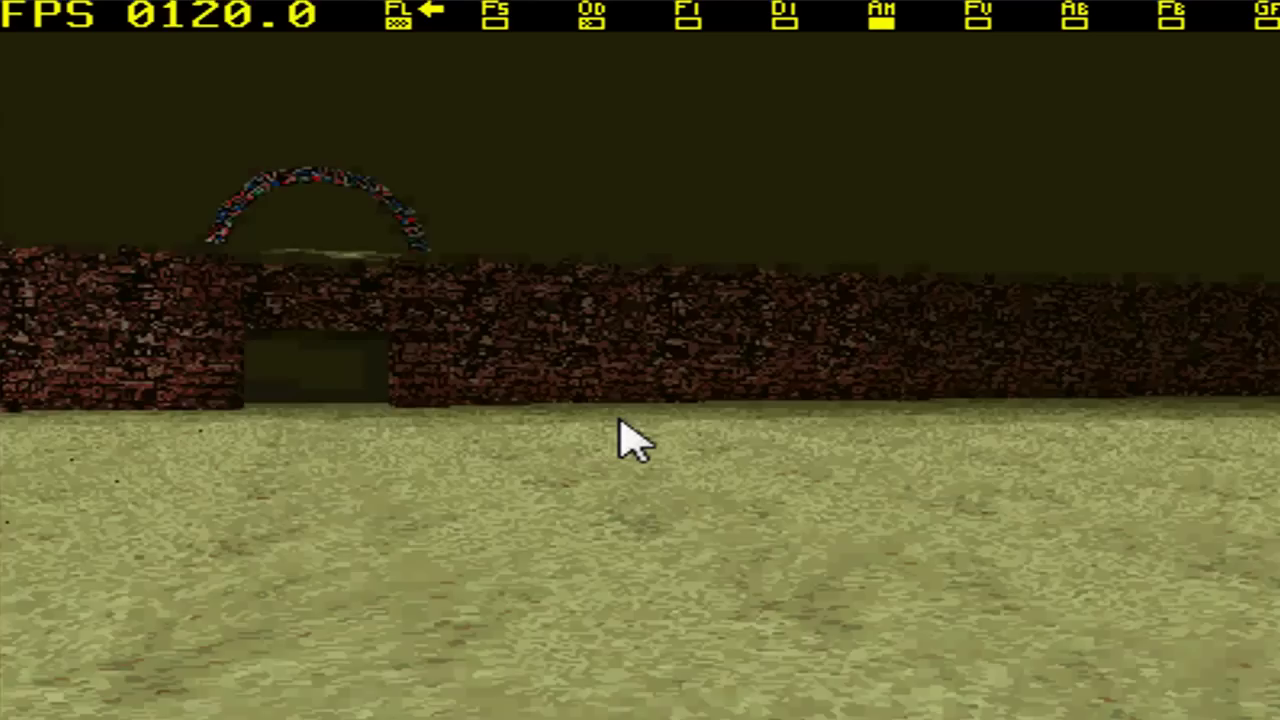
key(Up)
key(Up)
key(Up)
Enter the doorway, turn left in the dark corridor, and reach the brick-pillared room
key(Right)
key(Up)
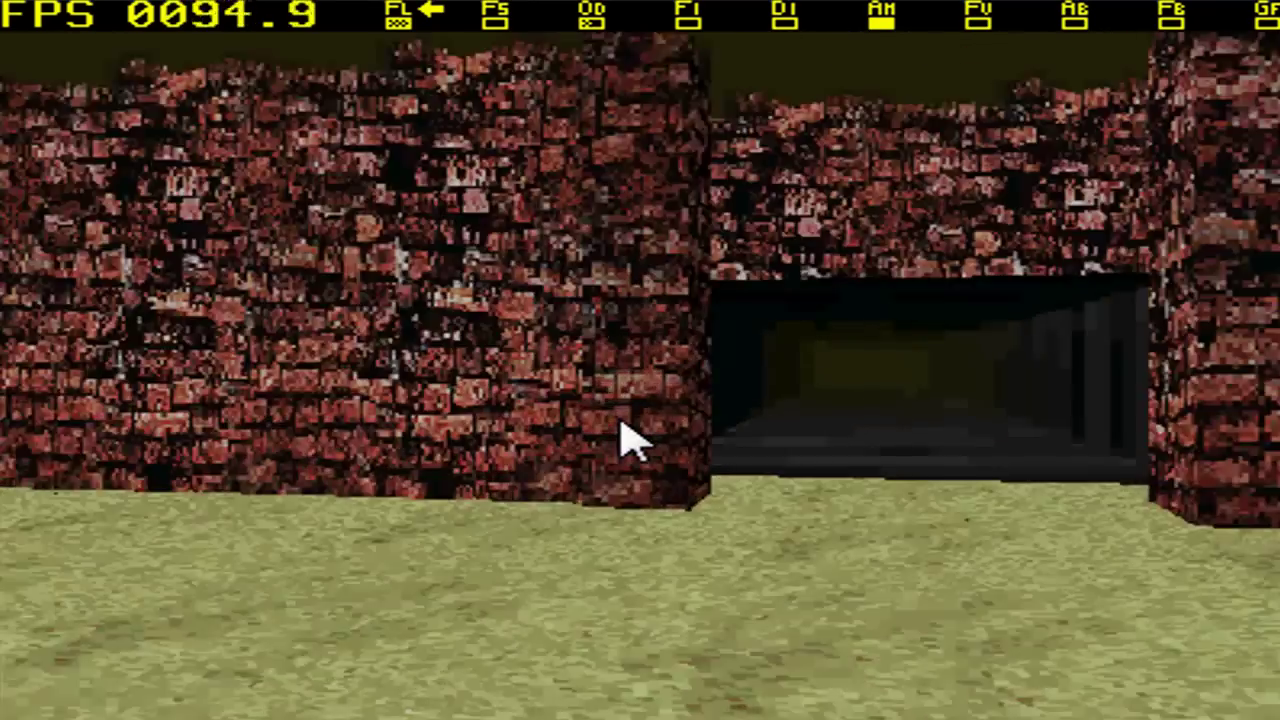
key(Up)
key(Up)
key(Up)
key(Up)
key(Up)
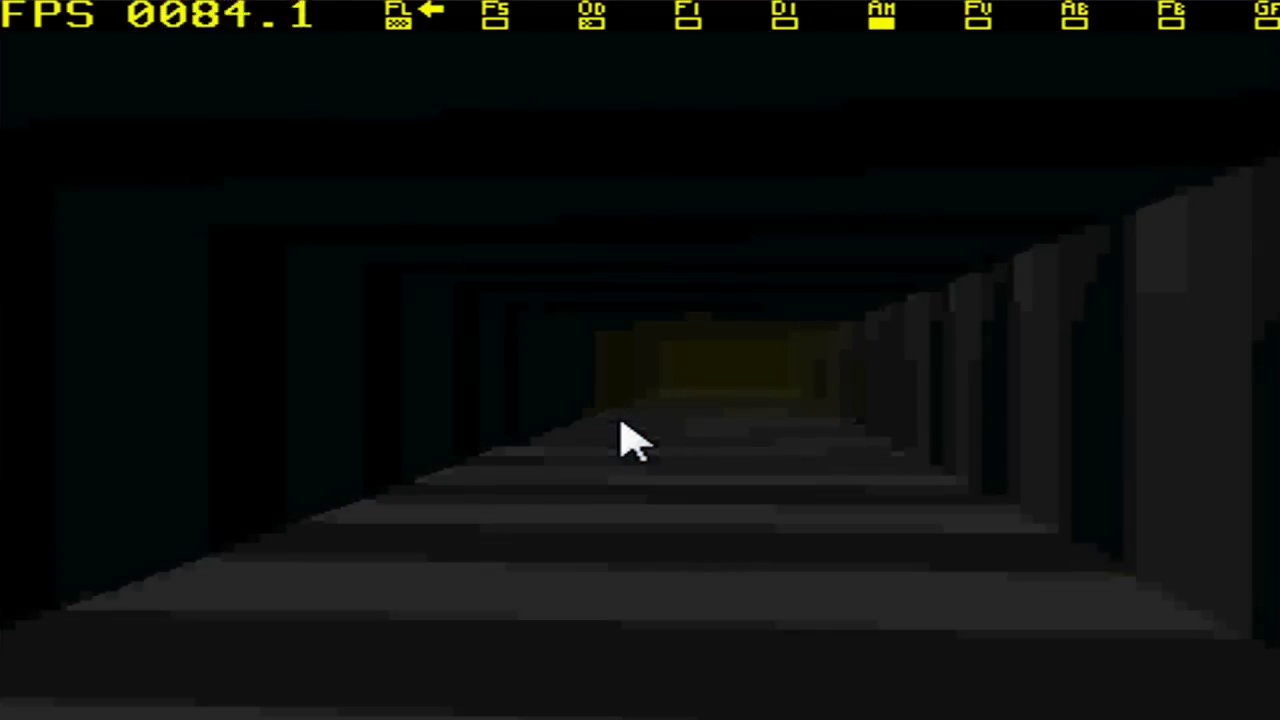
key(Left)
key(Up)
key(Up)
key(Left)
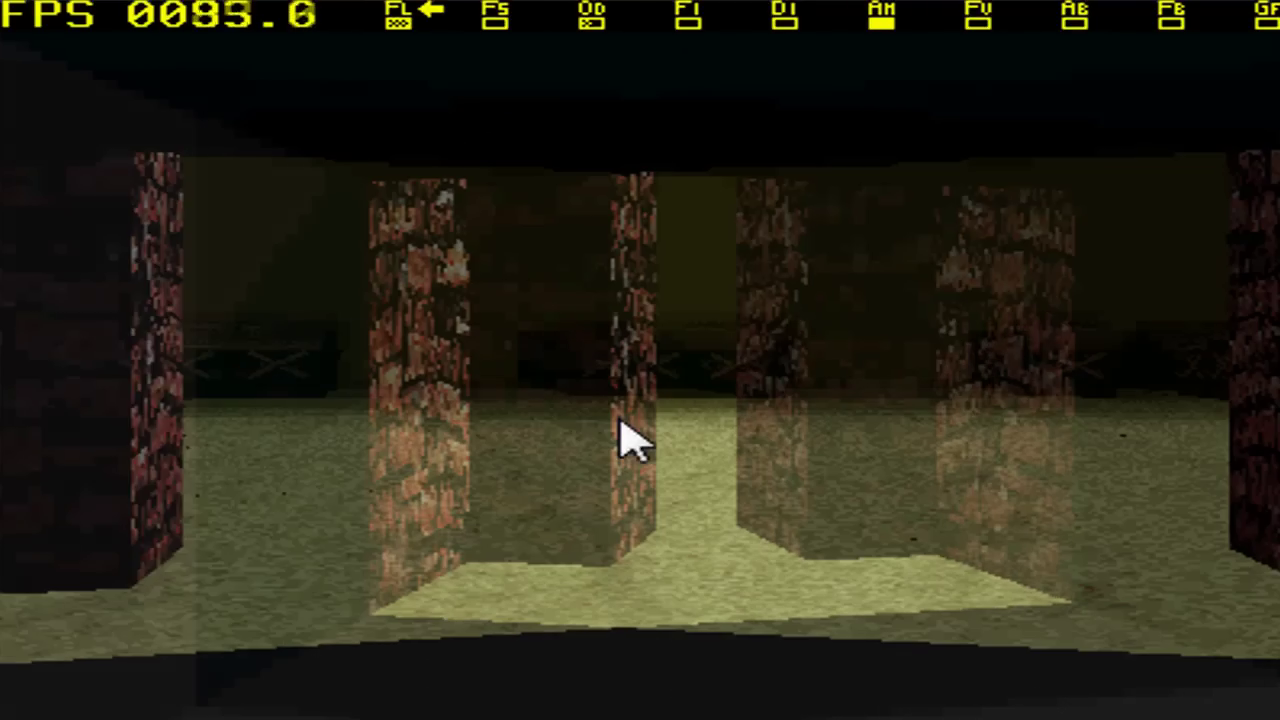
key(Right)
key(Up)
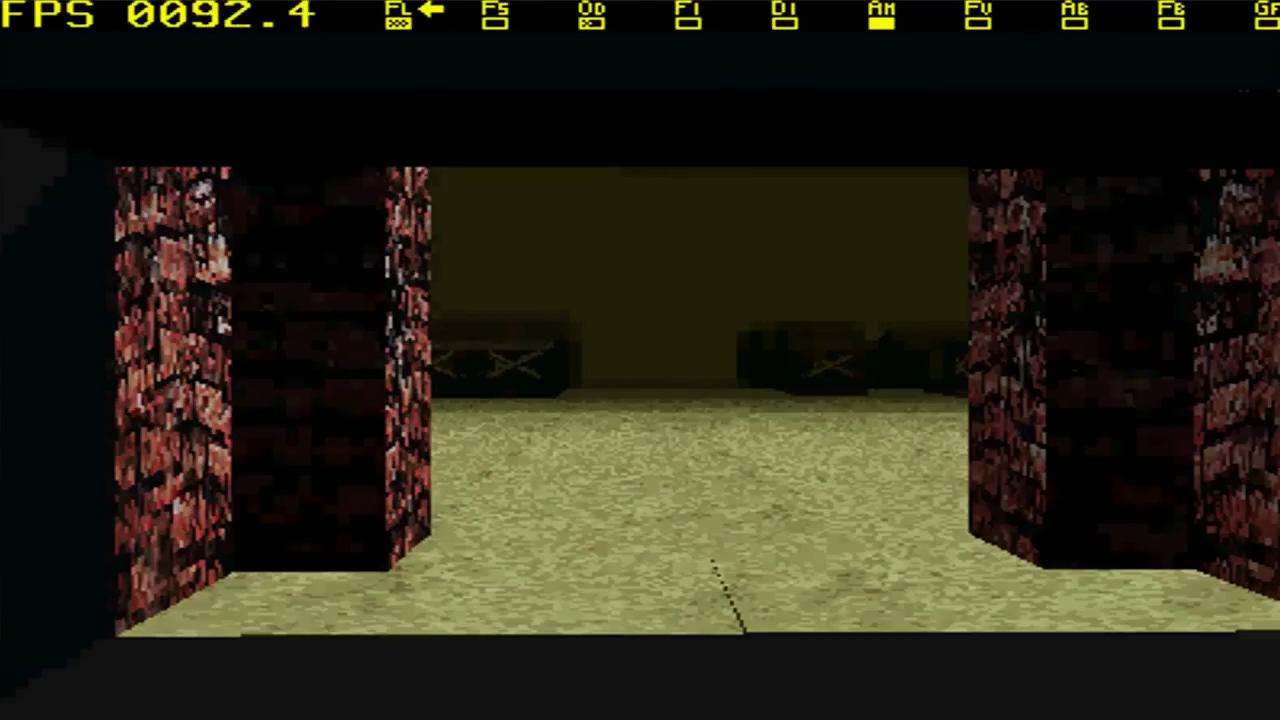